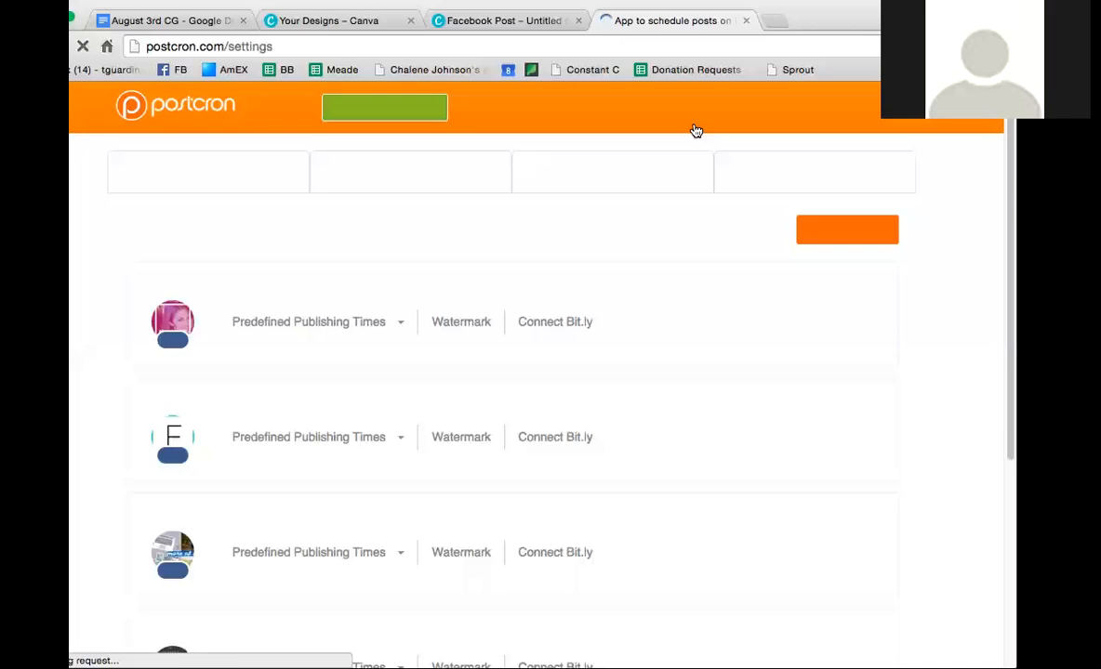
- Open the page for connecting social networks to the Postcron account and review the available network types
{"action": "left_click", "coordinate": [836, 238]}
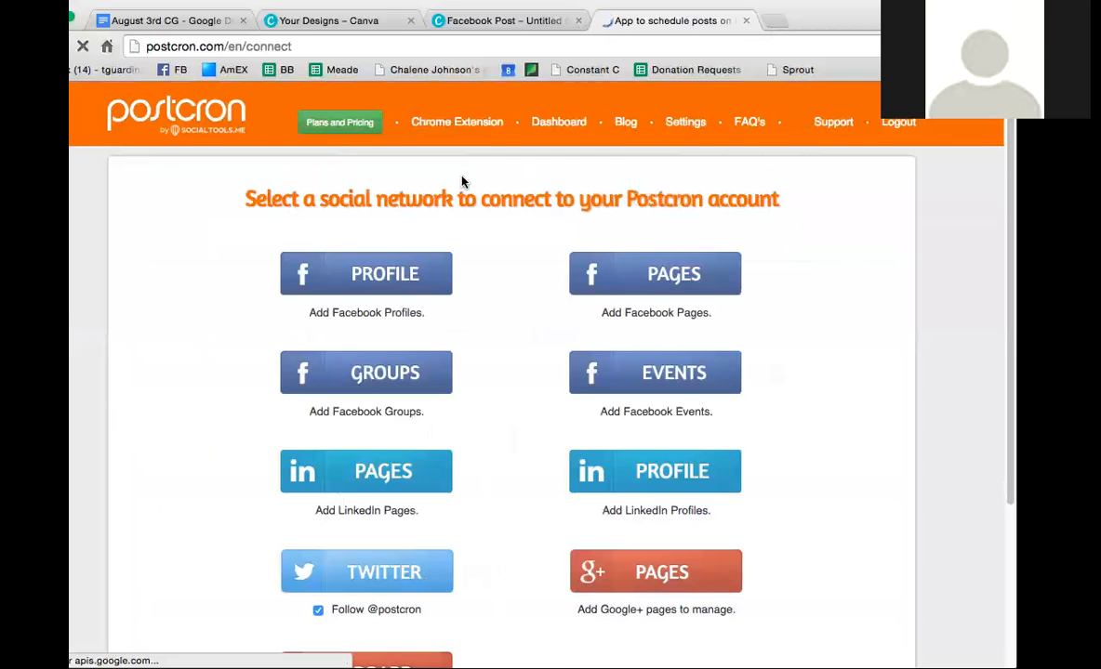
{"action": "scroll", "coordinate": [406, 387], "scroll_direction": "down", "scroll_amount": 3}
{"action": "scroll", "coordinate": [407, 387], "scroll_direction": "up", "scroll_amount": 3}
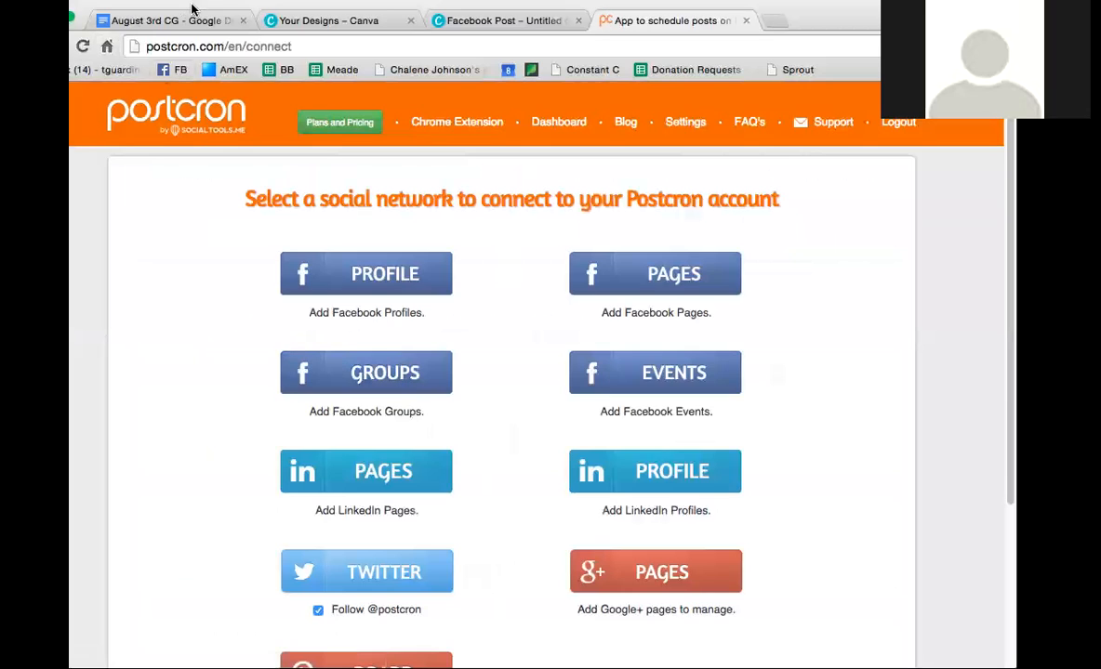
- Return to the post publishing page and choose the fifth Facebook account as the place to publish
{"action": "left_click", "coordinate": [33, 48]}
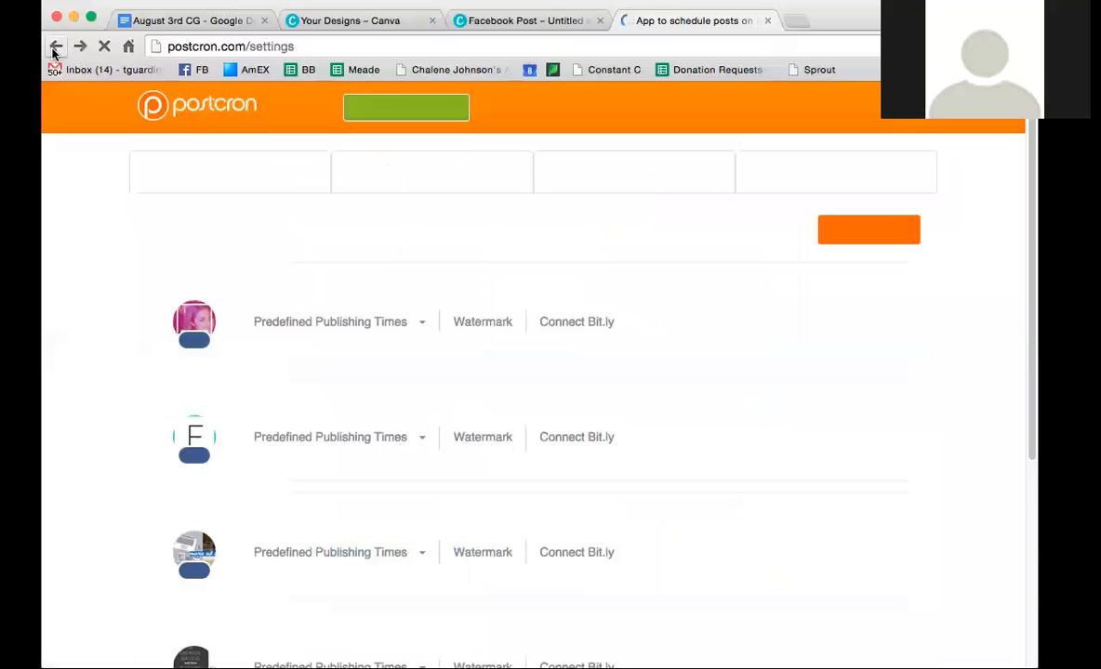
{"action": "left_click", "coordinate": [53, 48]}
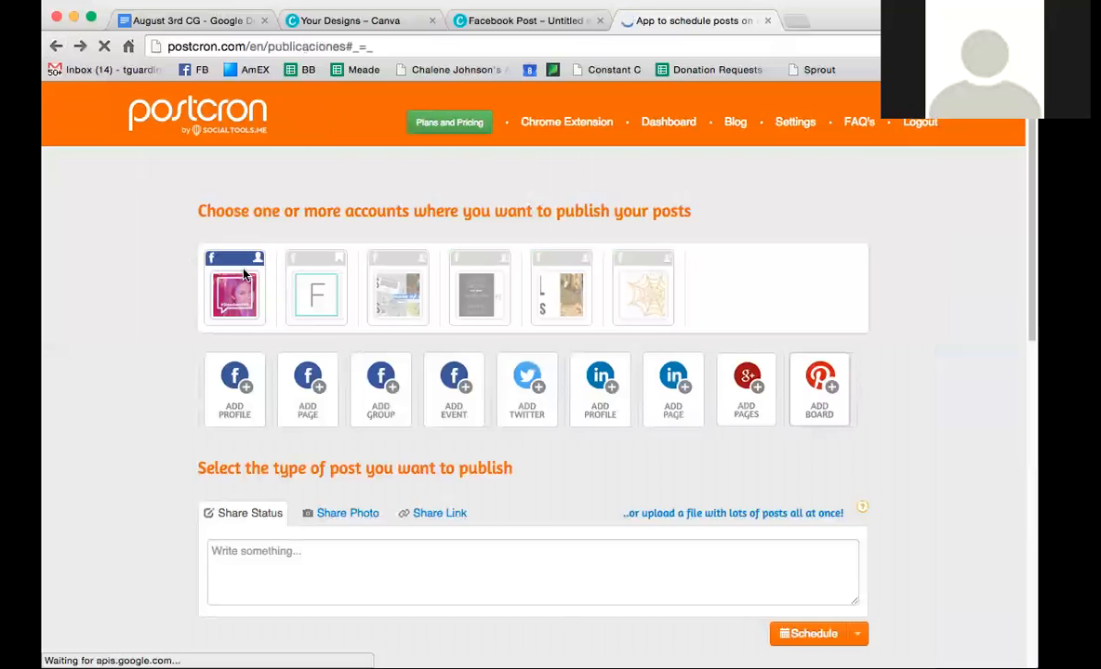
{"action": "left_click", "coordinate": [556, 294]}
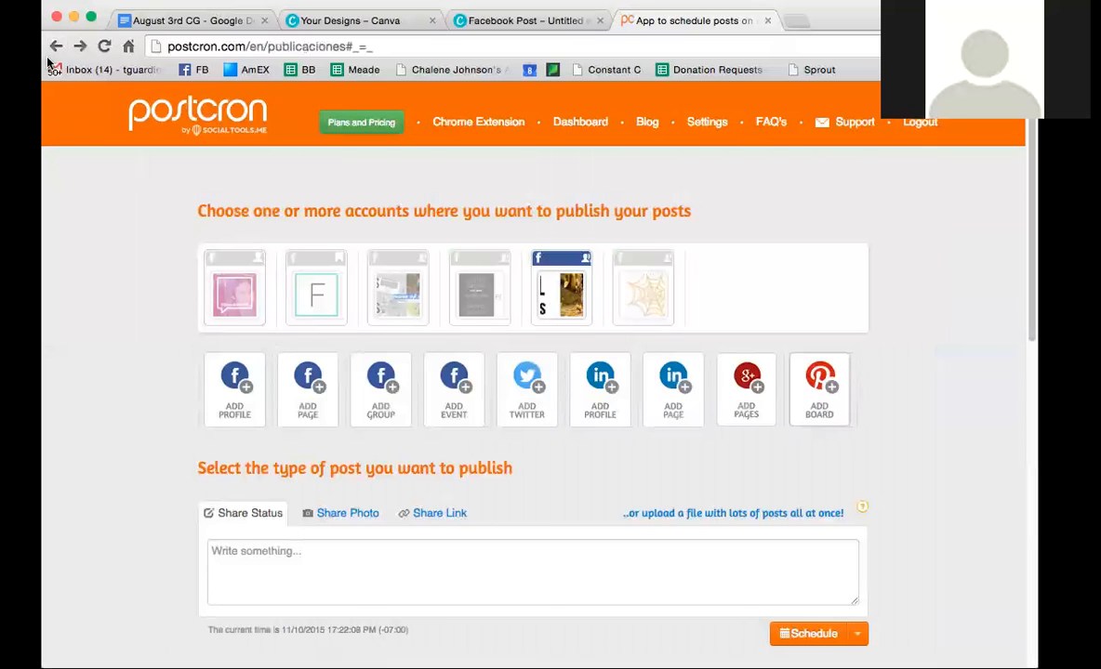
- Switch to the August 3rd CG document in Google Docs and review the welcome posts and the daily posts around DAY 1
{"action": "left_click", "coordinate": [173, 23]}
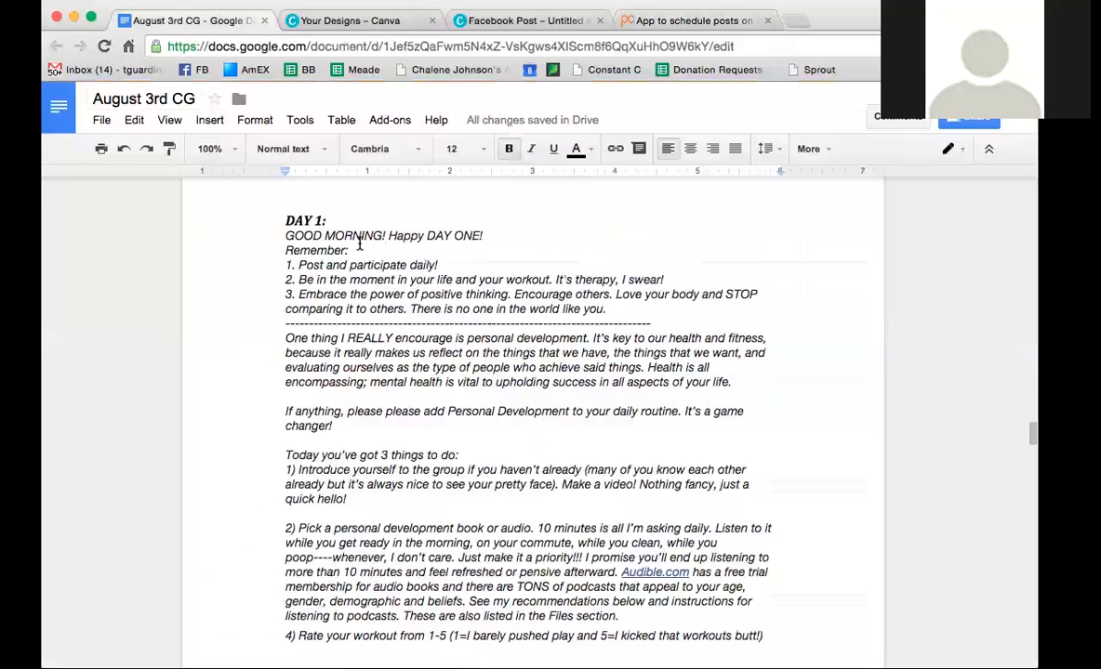
{"action": "scroll", "coordinate": [358, 243], "scroll_direction": "down", "scroll_amount": 5}
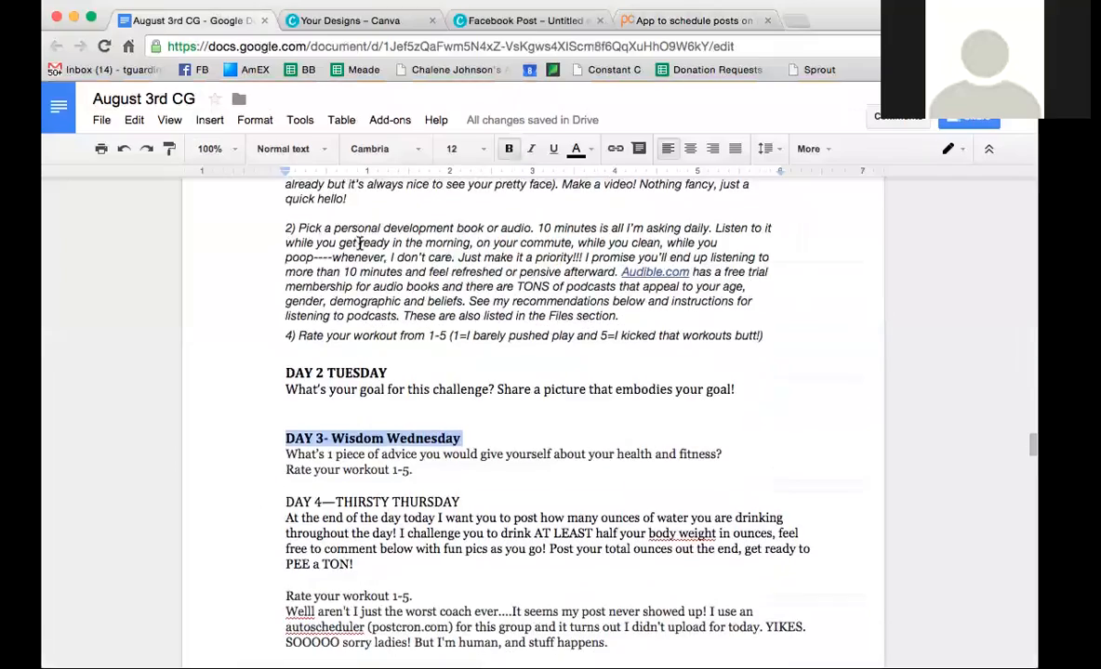
{"action": "scroll", "coordinate": [359, 244], "scroll_direction": "down", "scroll_amount": 5}
{"action": "scroll", "coordinate": [359, 243], "scroll_direction": "up", "scroll_amount": 5}
{"action": "scroll", "coordinate": [359, 243], "scroll_direction": "up", "scroll_amount": 15}
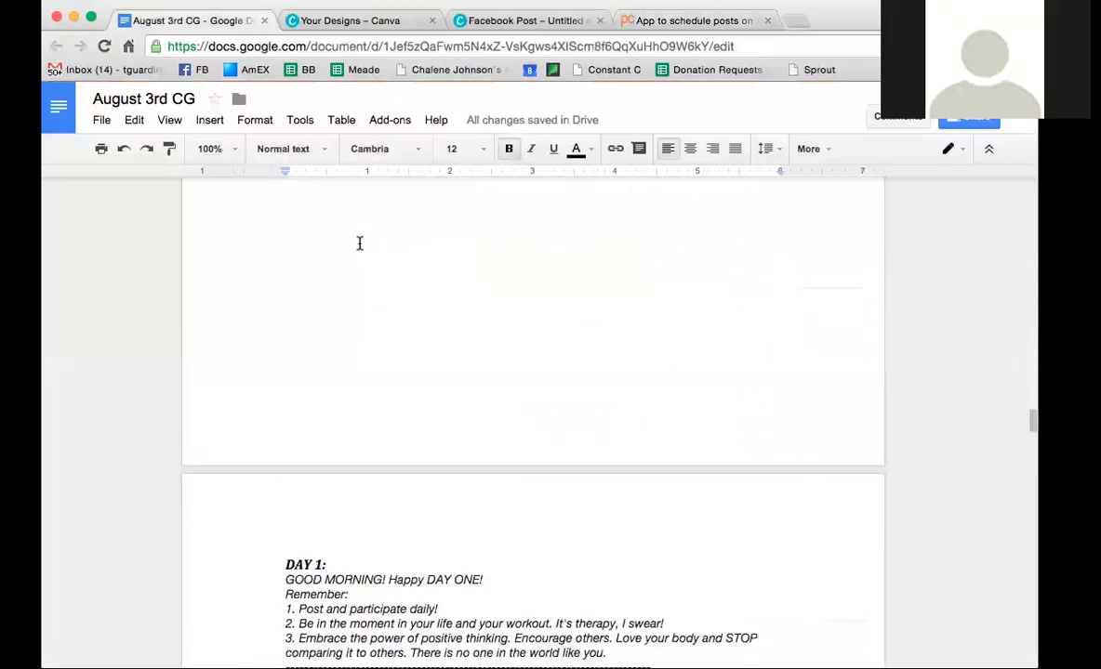
{"action": "scroll", "coordinate": [359, 244], "scroll_direction": "down", "scroll_amount": 5}
{"action": "scroll", "coordinate": [358, 244], "scroll_direction": "down", "scroll_amount": 5}
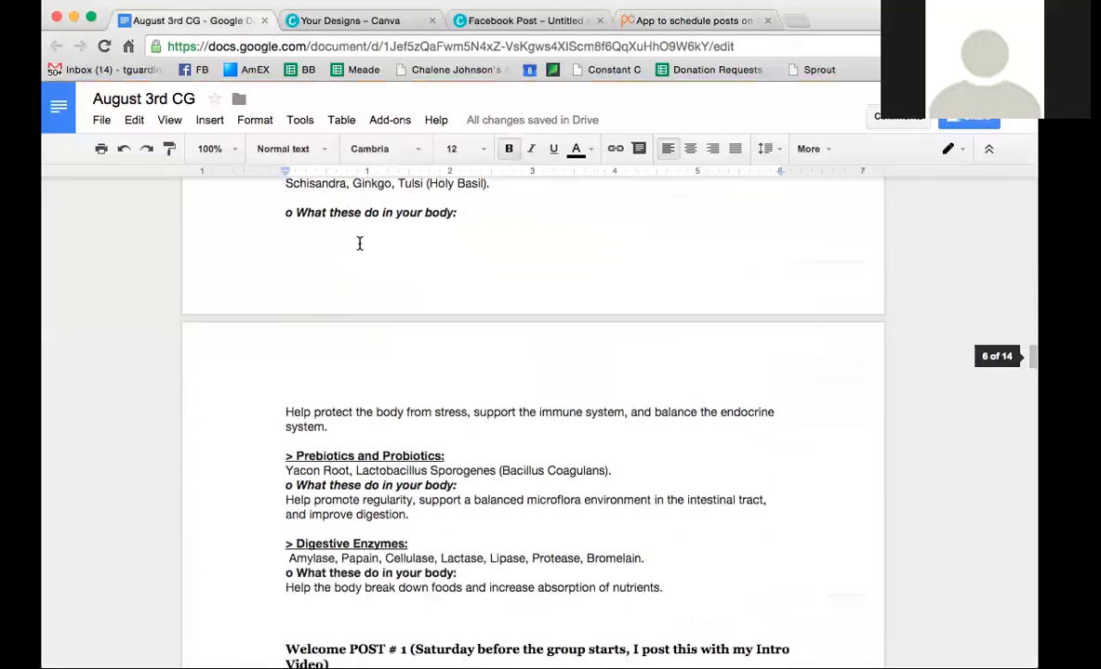
{"action": "scroll", "coordinate": [359, 243], "scroll_direction": "down", "scroll_amount": 5}
{"action": "scroll", "coordinate": [359, 244], "scroll_direction": "down", "scroll_amount": 10}
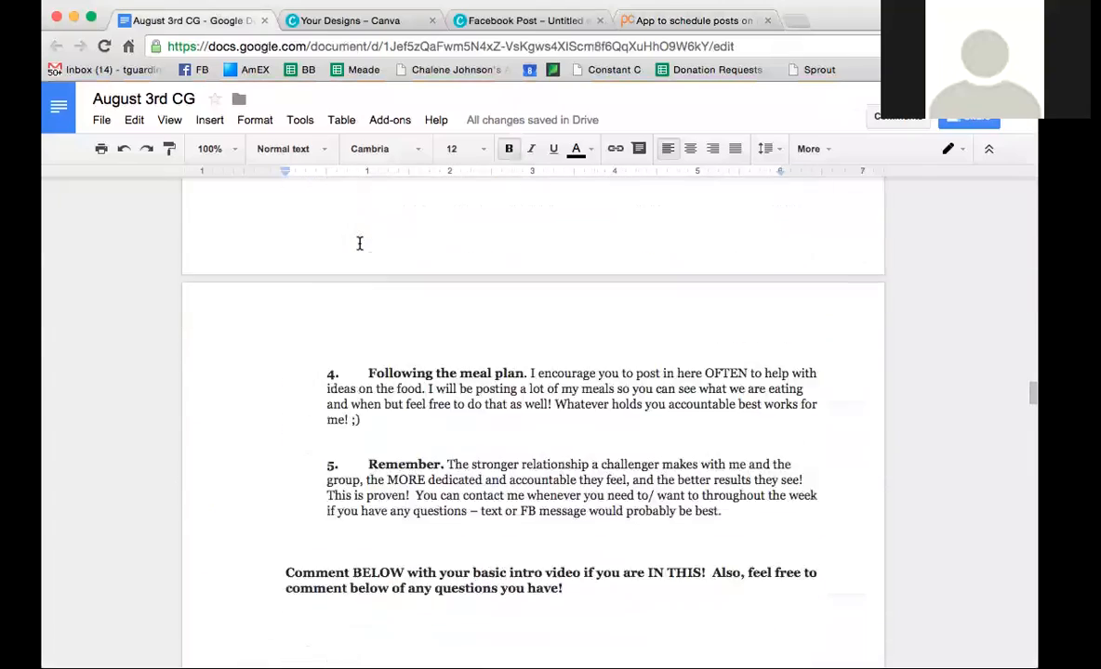
{"action": "scroll", "coordinate": [359, 243], "scroll_direction": "down", "scroll_amount": 5}
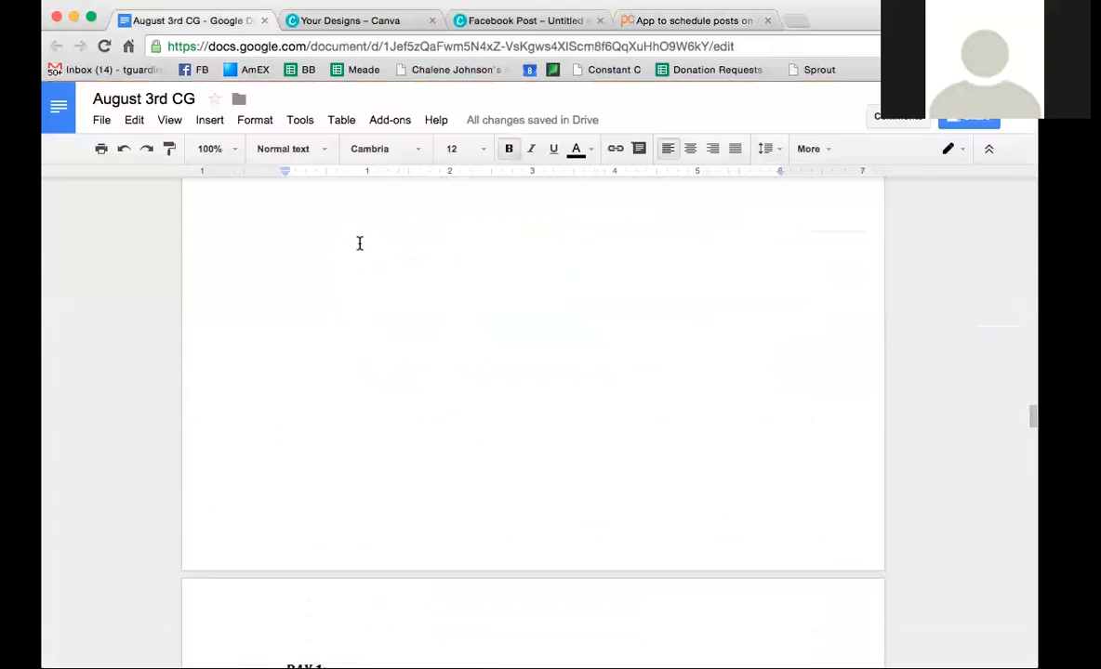
{"action": "scroll", "coordinate": [359, 244], "scroll_direction": "down", "scroll_amount": 5}
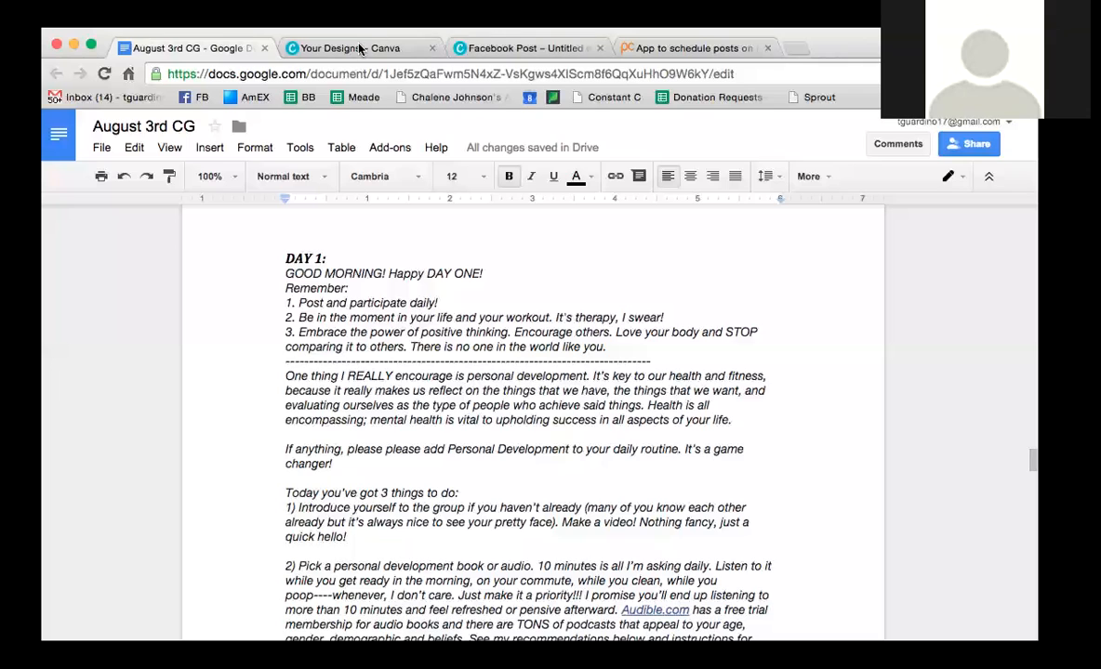
- Switch to Canva, start a Facebook Post design, then use the already open untitled one and close the duplicate
{"action": "left_click", "coordinate": [340, 25]}
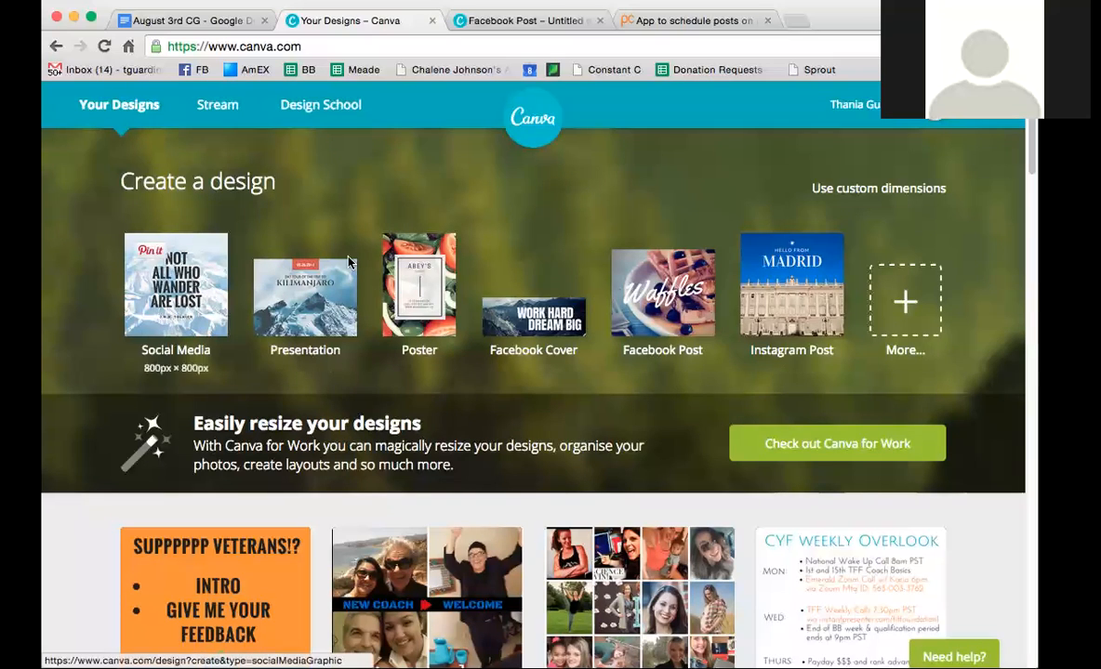
{"action": "left_click", "coordinate": [635, 325]}
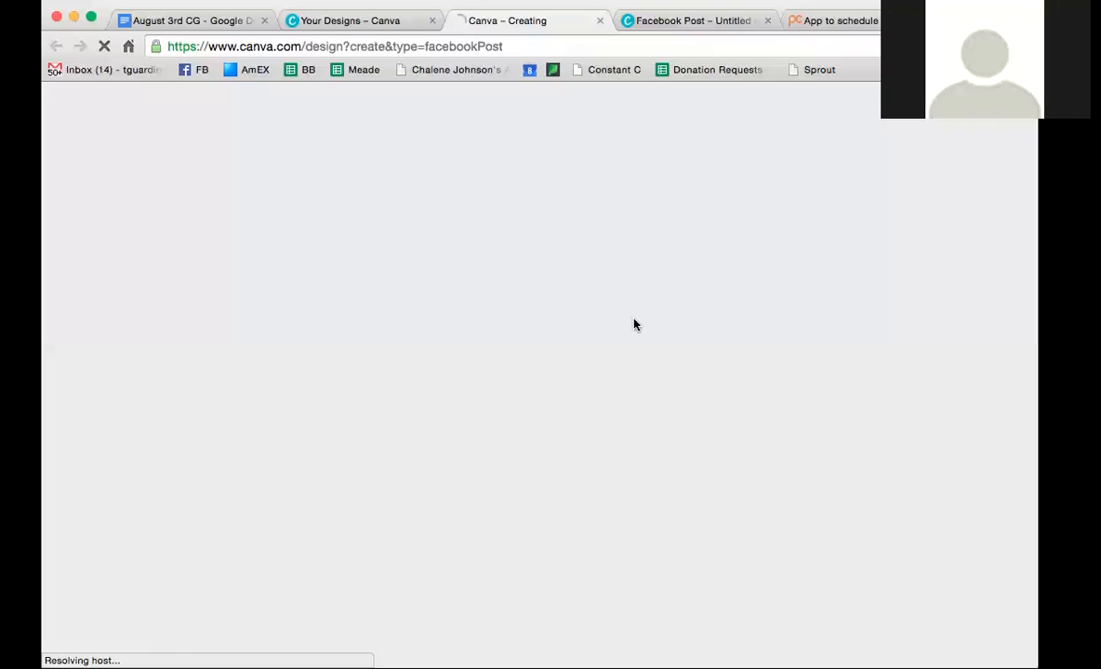
{"action": "left_click", "coordinate": [639, 26]}
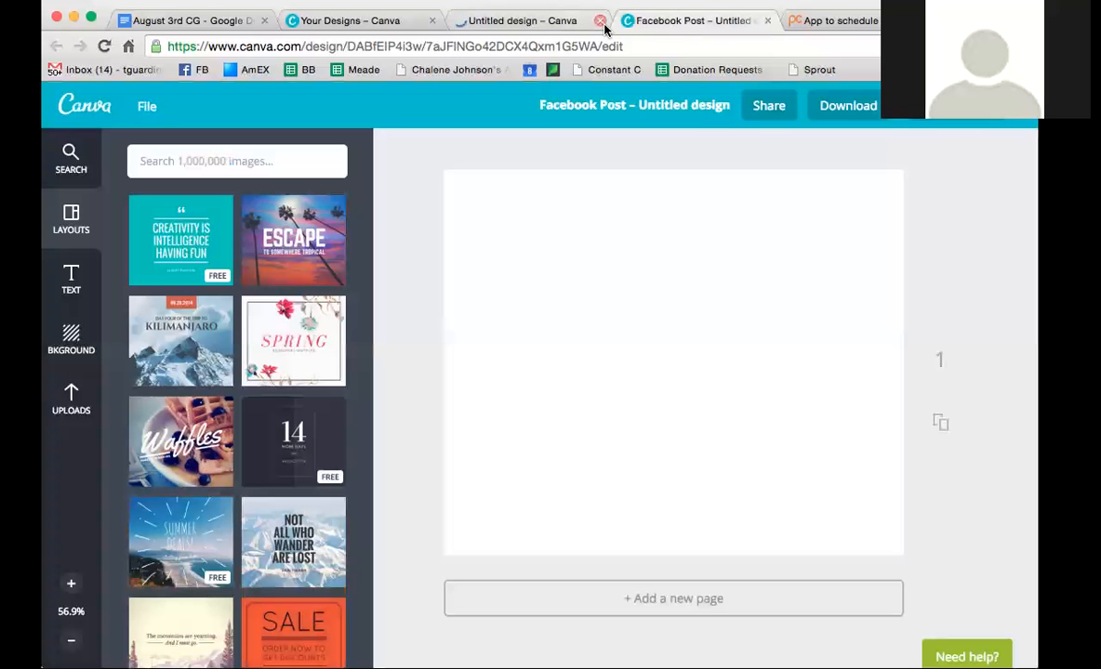
{"action": "left_click", "coordinate": [600, 20]}
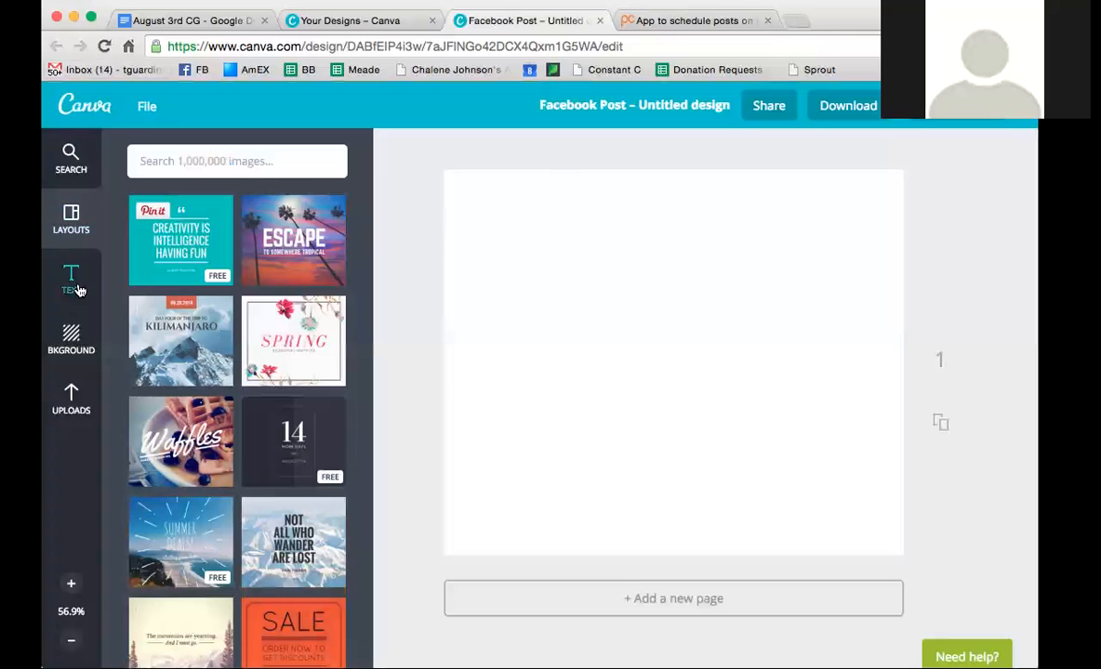
- Add a heading to the blank Facebook post with the text "DAY 1"
{"action": "left_click", "coordinate": [74, 283]}
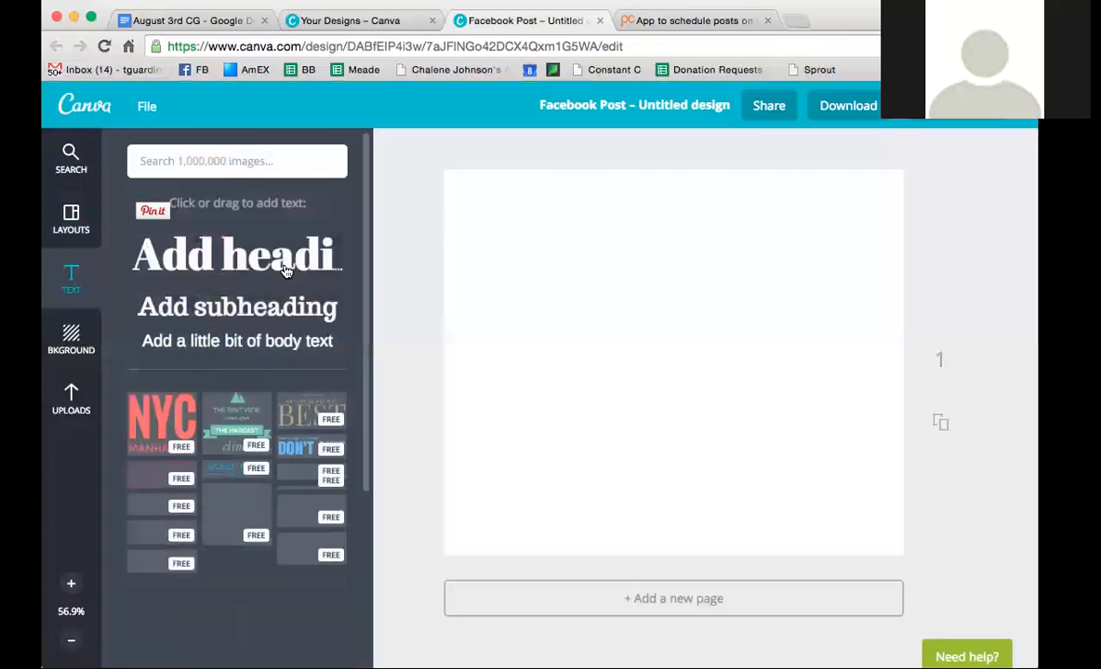
{"action": "left_click", "coordinate": [286, 269]}
{"action": "left_click", "coordinate": [689, 381]}
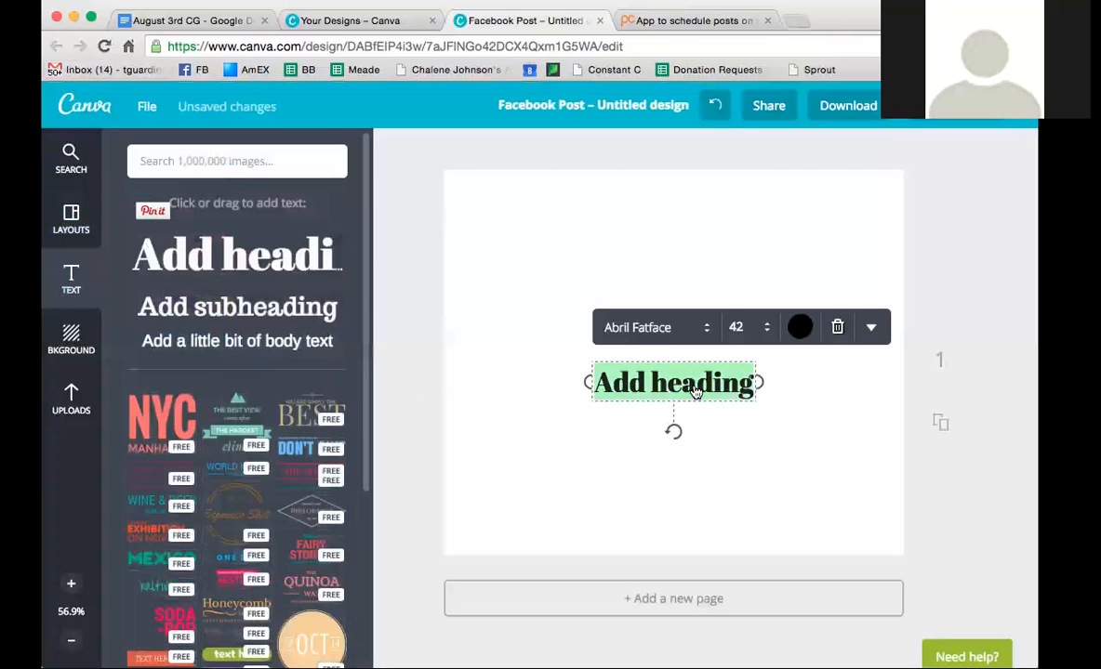
{"action": "type", "text": "DAY 1"}
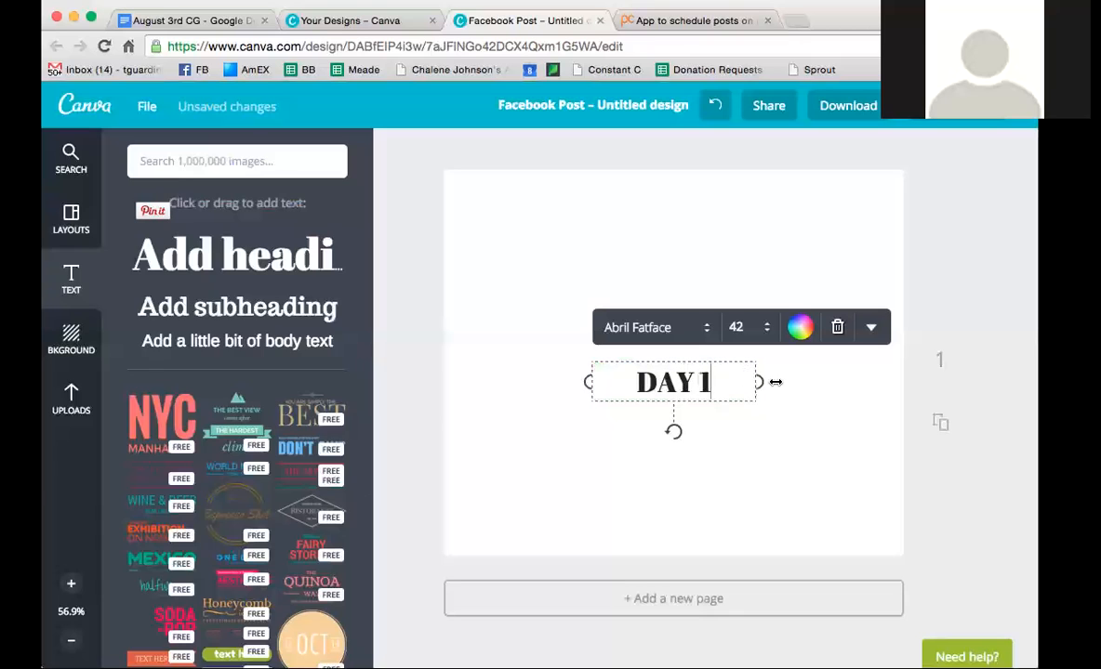
- Set the DAY 1 heading's font size to 80
{"action": "key", "text": "super+a"}
{"action": "left_click", "coordinate": [754, 333]}
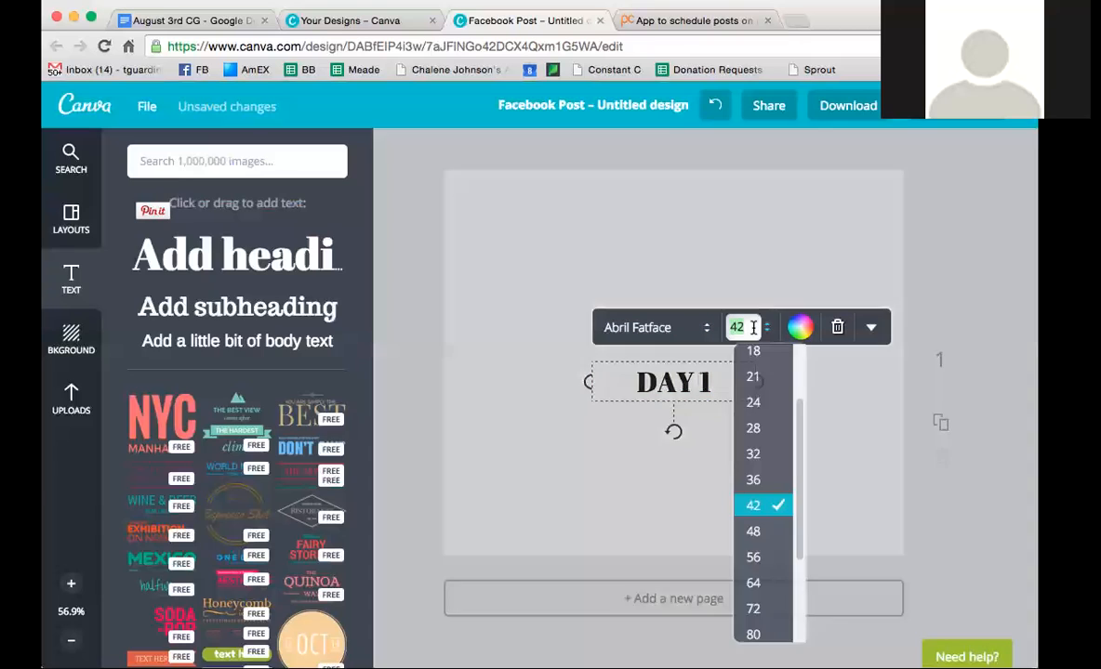
{"action": "left_click", "coordinate": [754, 635]}
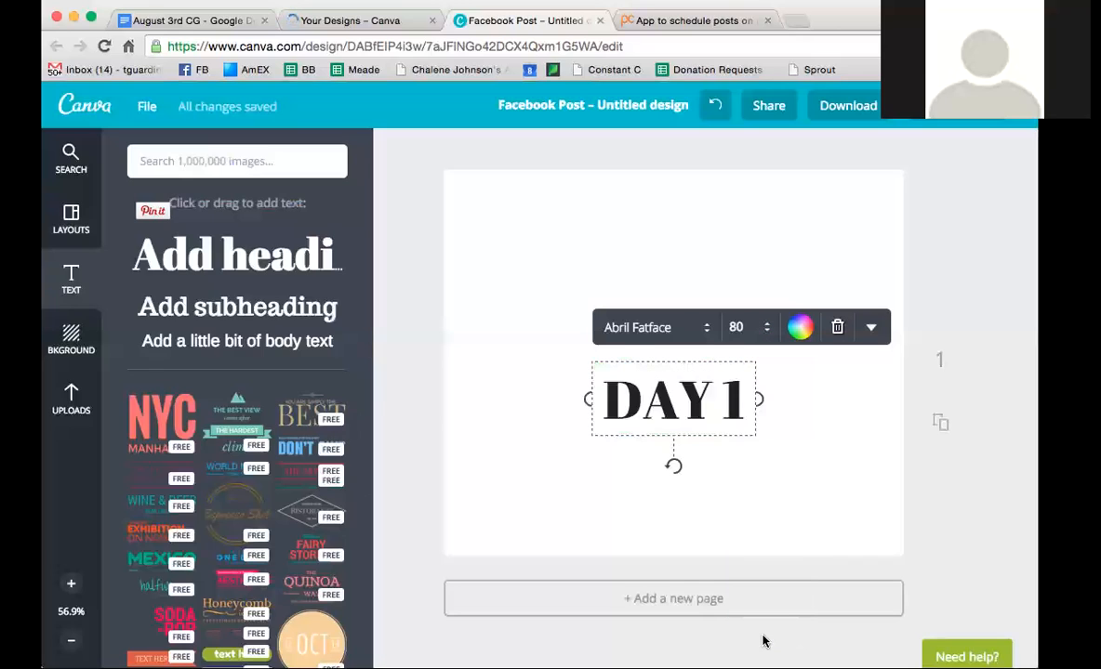
{"action": "left_click", "coordinate": [514, 348]}
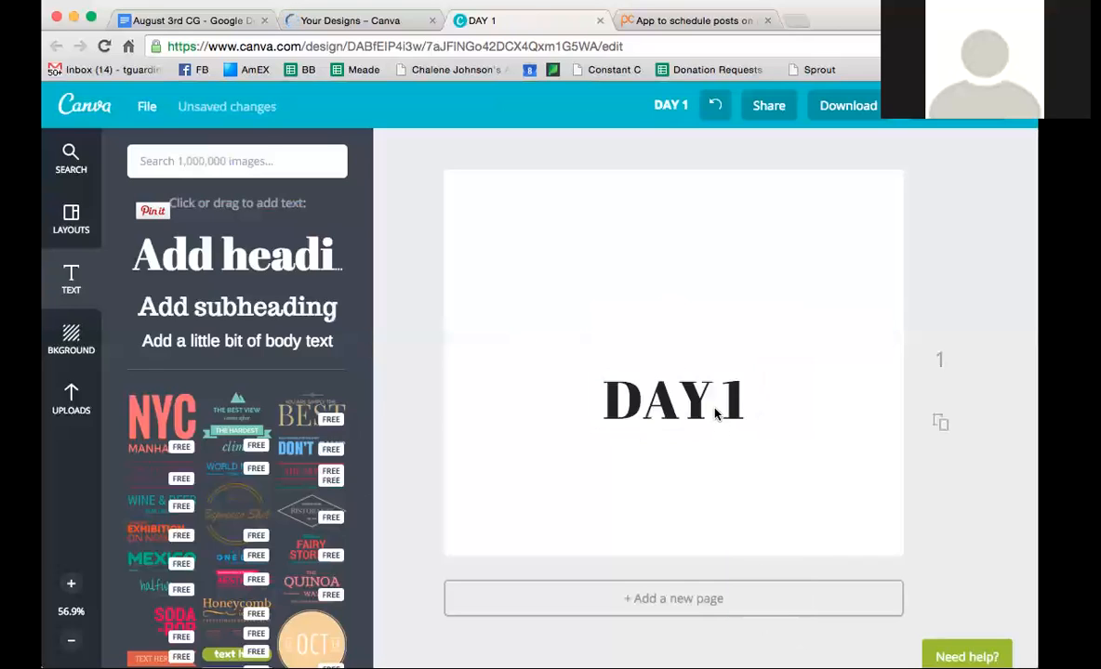
- Move the DAY 1 heading up to the upper part of the post
{"action": "left_click", "coordinate": [716, 414]}
{"action": "left_click", "coordinate": [824, 541]}
{"action": "left_click_drag", "start_coordinate": [741, 389], "coordinate": [732, 233]}
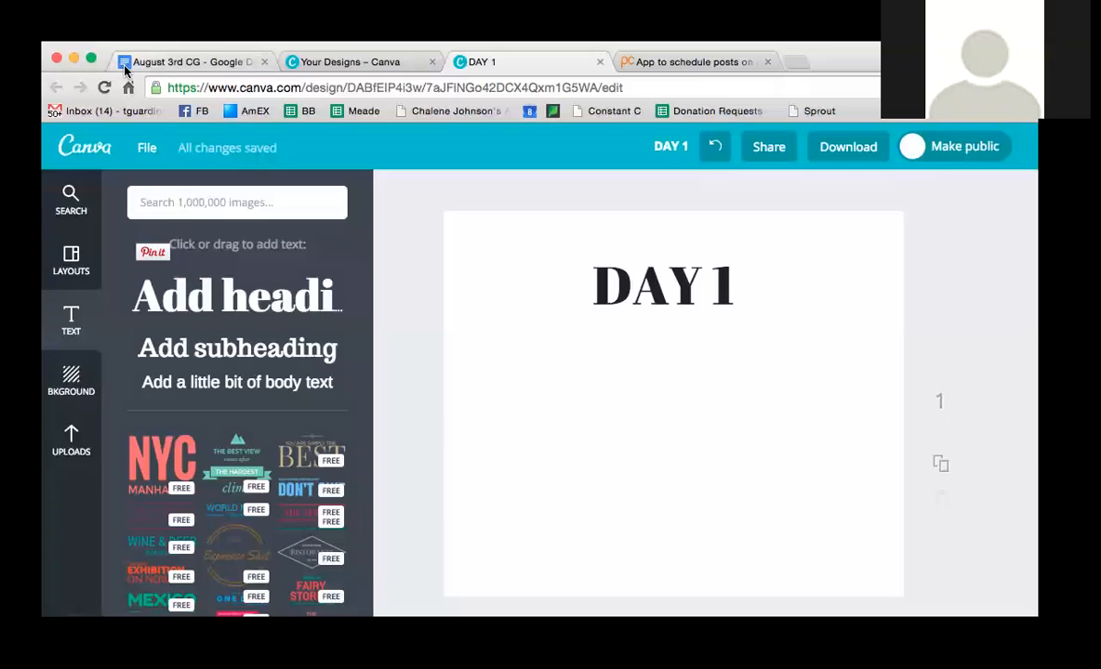
- Check the DAY 1 text in the August 3rd CG document, then add a subheading in Canva and format it as a bulleted list
{"action": "left_click", "coordinate": [124, 25]}
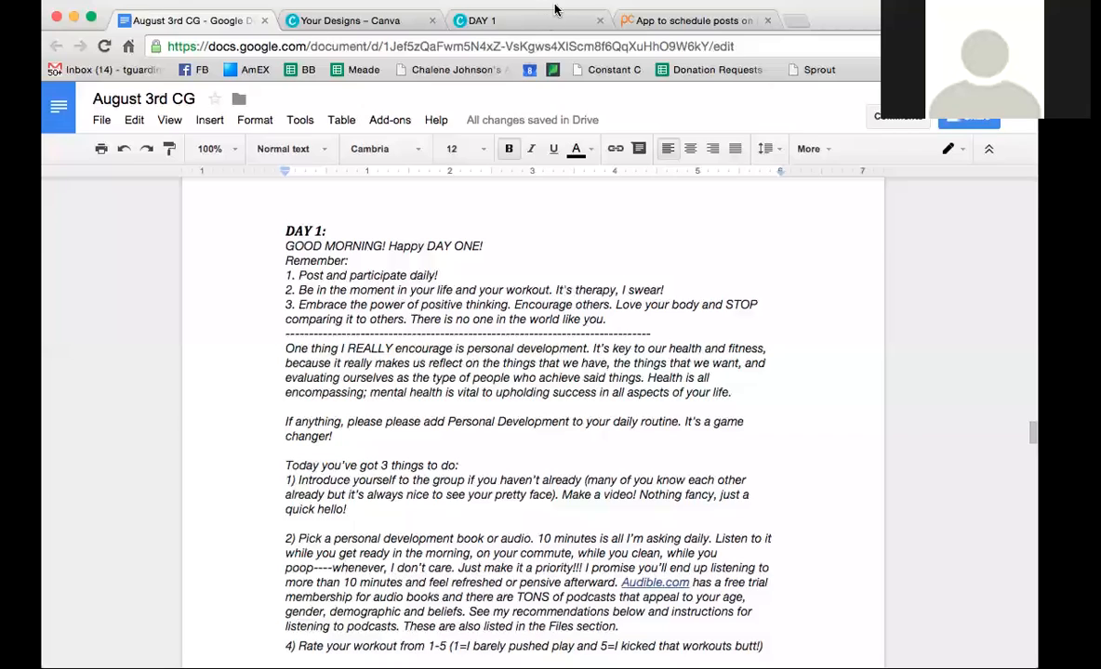
{"action": "left_click", "coordinate": [556, 60]}
{"action": "left_click", "coordinate": [255, 316]}
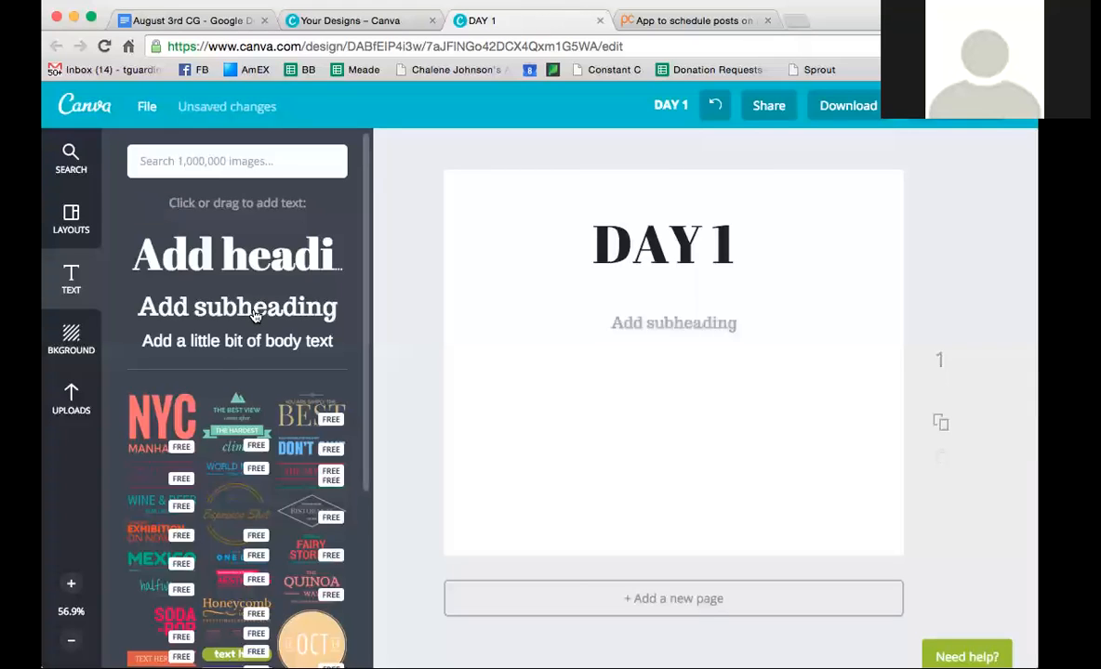
{"action": "left_click", "coordinate": [891, 330]}
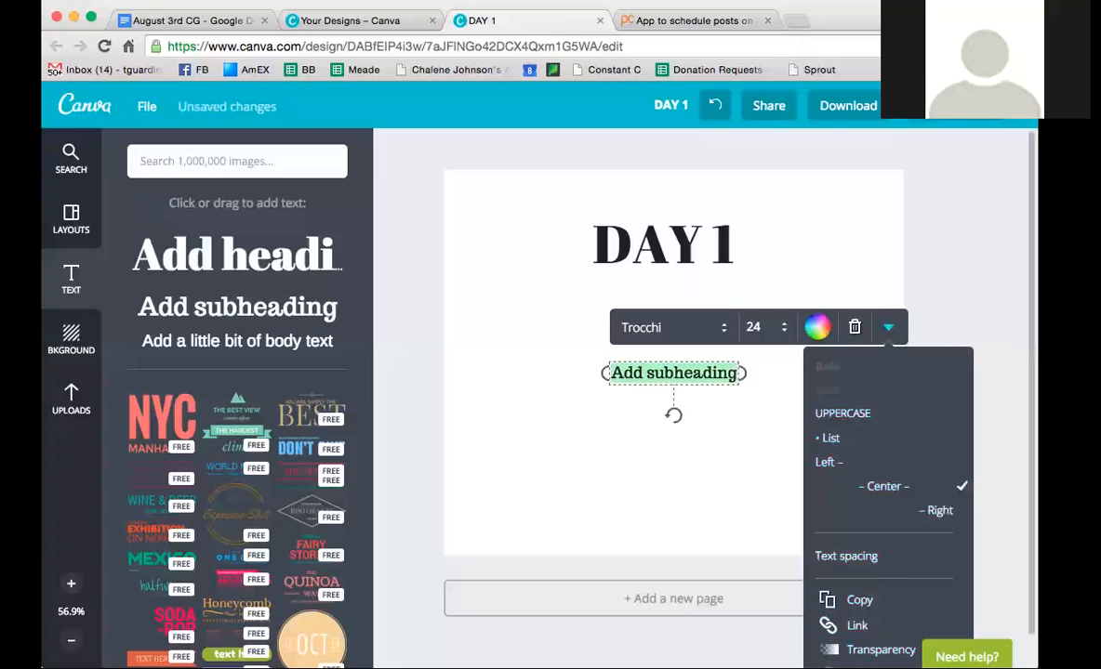
{"action": "left_click", "coordinate": [830, 439]}
{"action": "left_click", "coordinate": [692, 370]}
- Replace the subheading text with three bullets: "Participate daily", "Post your goal" and "Rate your workout"
{"action": "key", "text": "ctrl+a"}
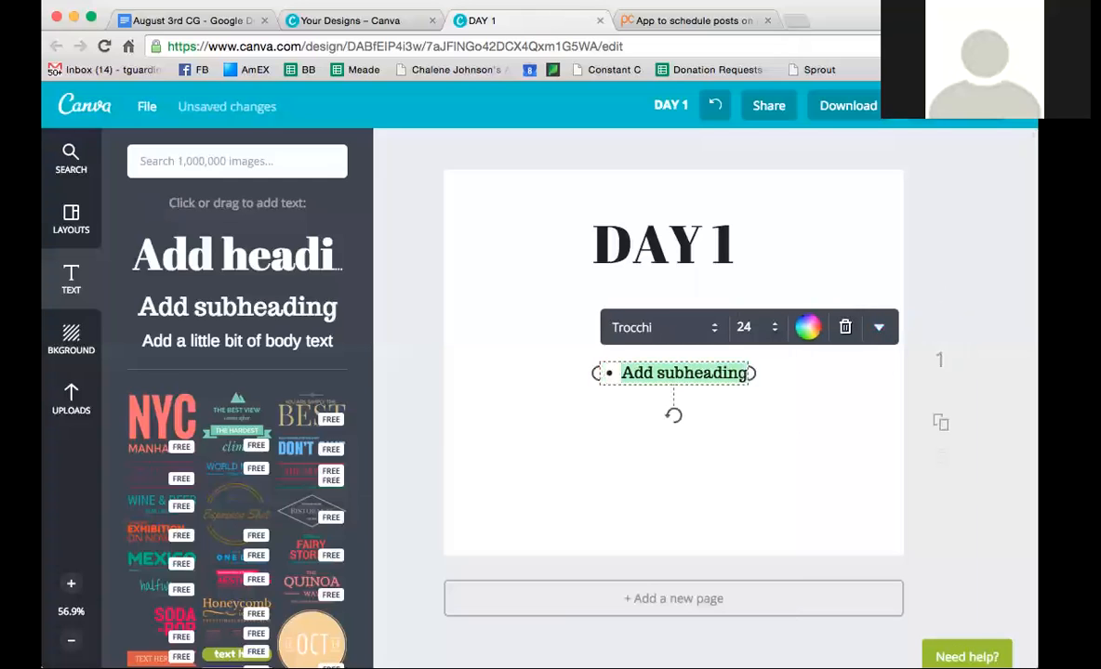
{"action": "type", "text": "Participate daily"}
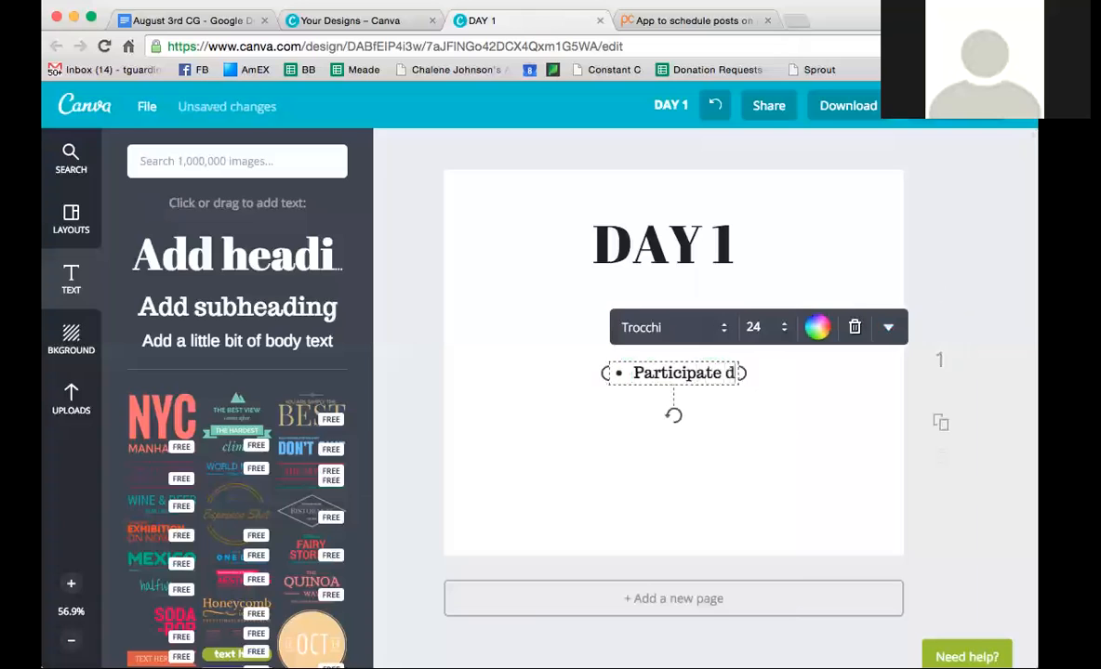
{"action": "key", "text": "Return"}
{"action": "type", "text": "Post your "}
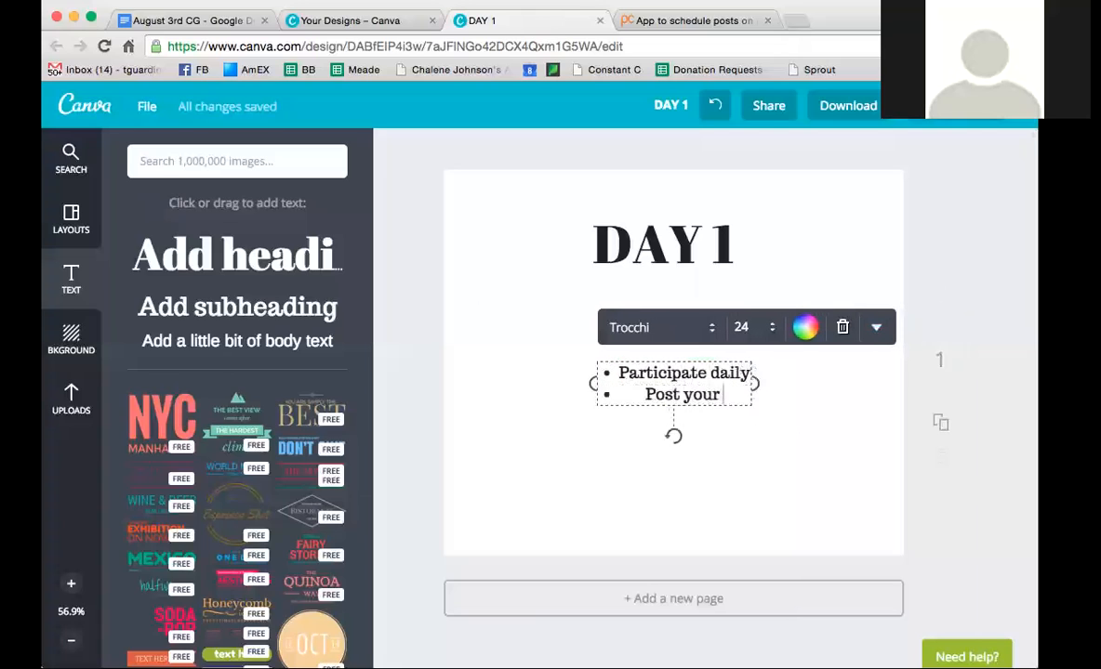
{"action": "type", "text": "gaol fo"}
{"action": "key", "text": "BackSpace"}
{"action": "key", "text": "BackSpace"}
{"action": "key", "text": "BackSpace"}
{"action": "key", "text": "BackSpace"}
{"action": "key", "text": "BackSpace"}
{"action": "key", "text": "BackSpace"}
{"action": "key", "text": "BackSpace"}
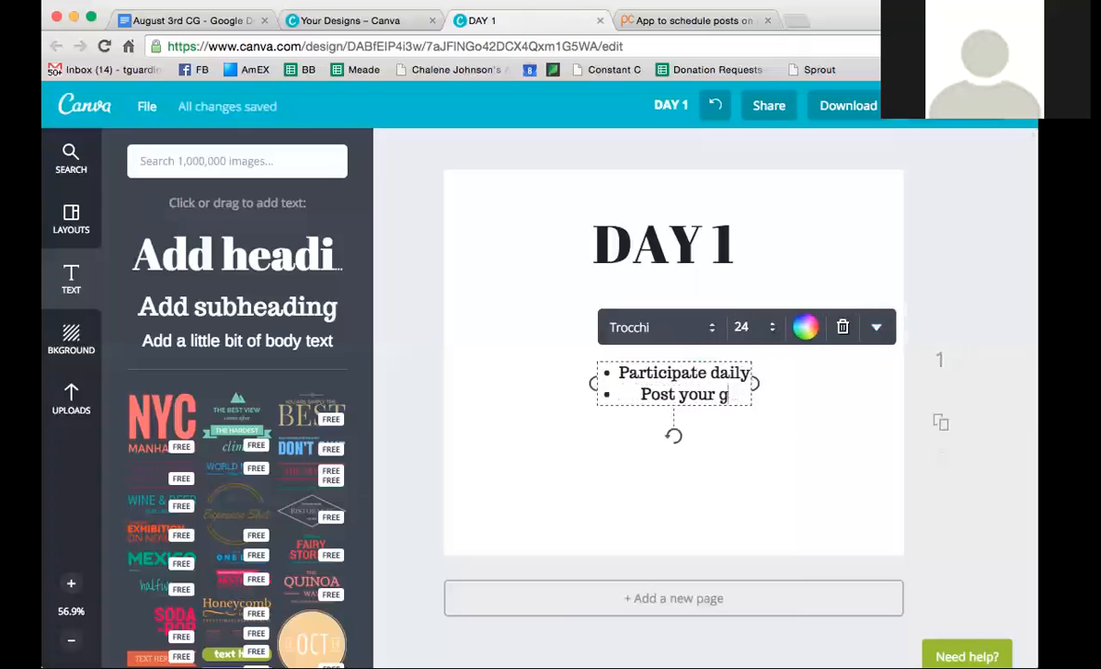
{"action": "type", "text": "goal"}
{"action": "key", "text": "Return"}
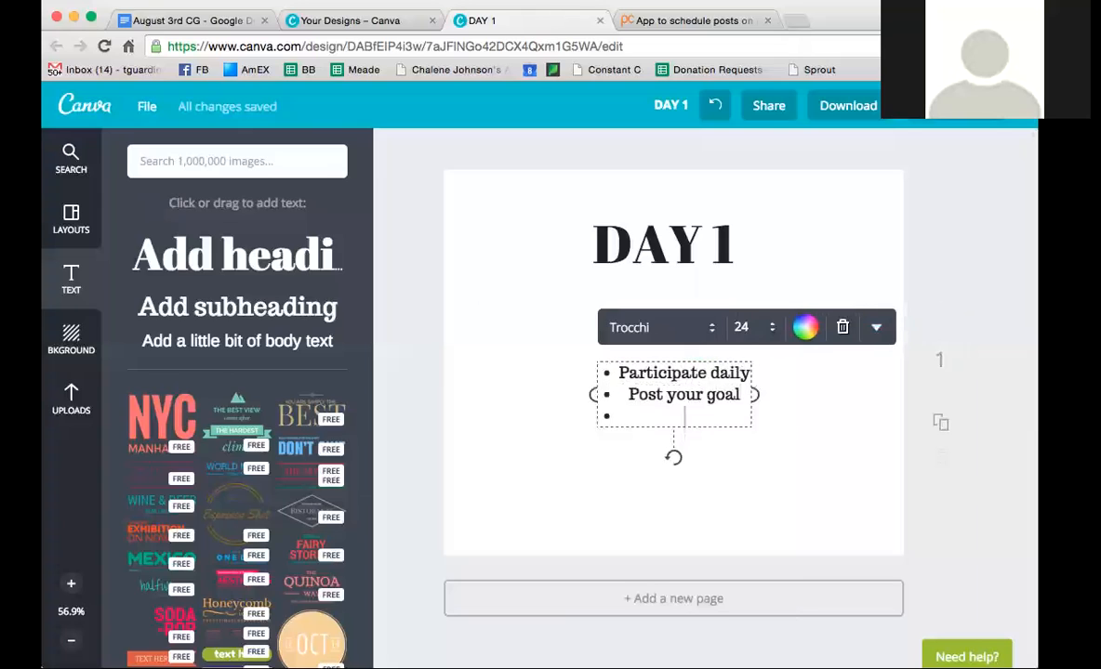
{"action": "type", "text": "Rate your workout"}
{"action": "key", "text": "Return"}
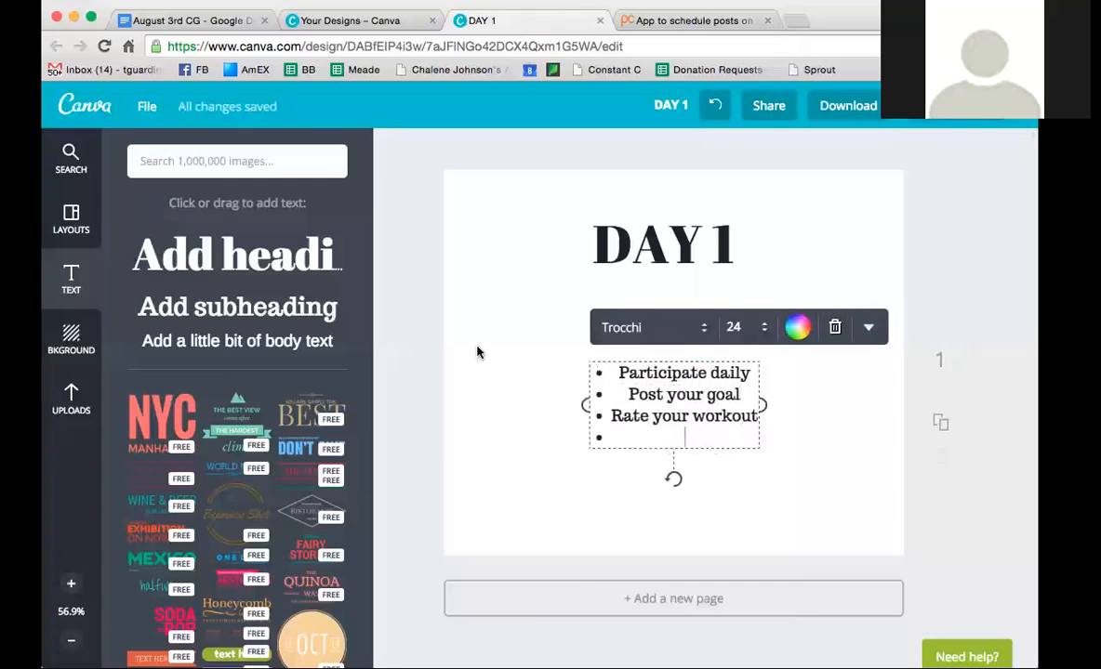
{"action": "key", "text": "BackSpace"}
- Move the bulleted list closer to the DAY 1 heading and align its text left
{"action": "left_click", "coordinate": [471, 342]}
{"action": "left_click_drag", "start_coordinate": [669, 393], "coordinate": [741, 398]}
{"action": "double_click", "coordinate": [667, 355]}
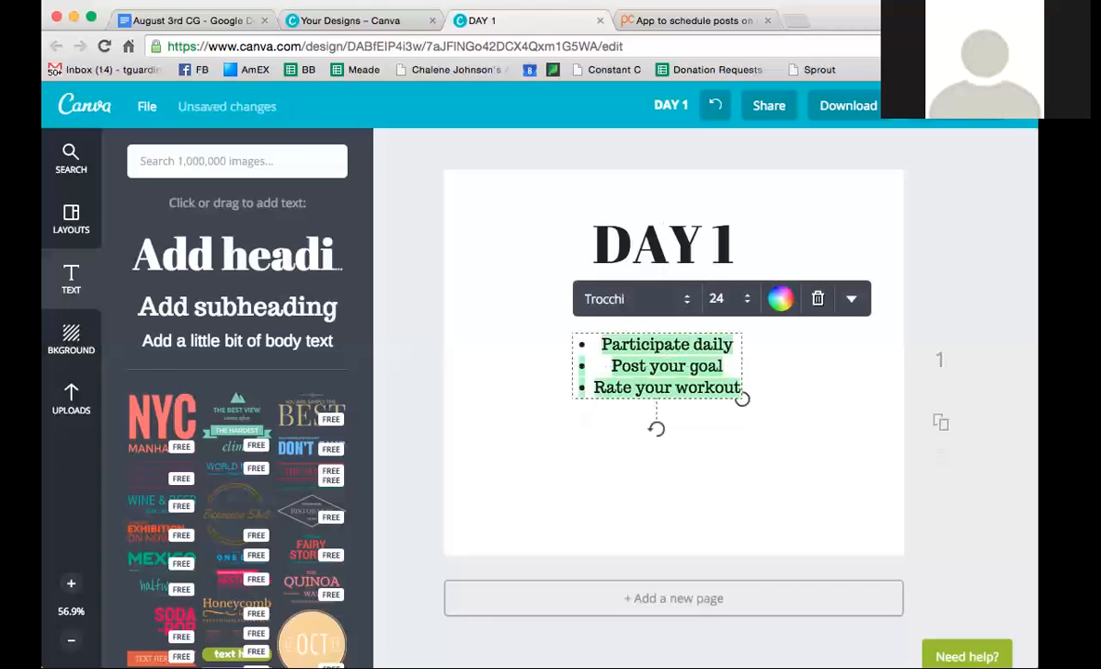
{"action": "left_click", "coordinate": [852, 299]}
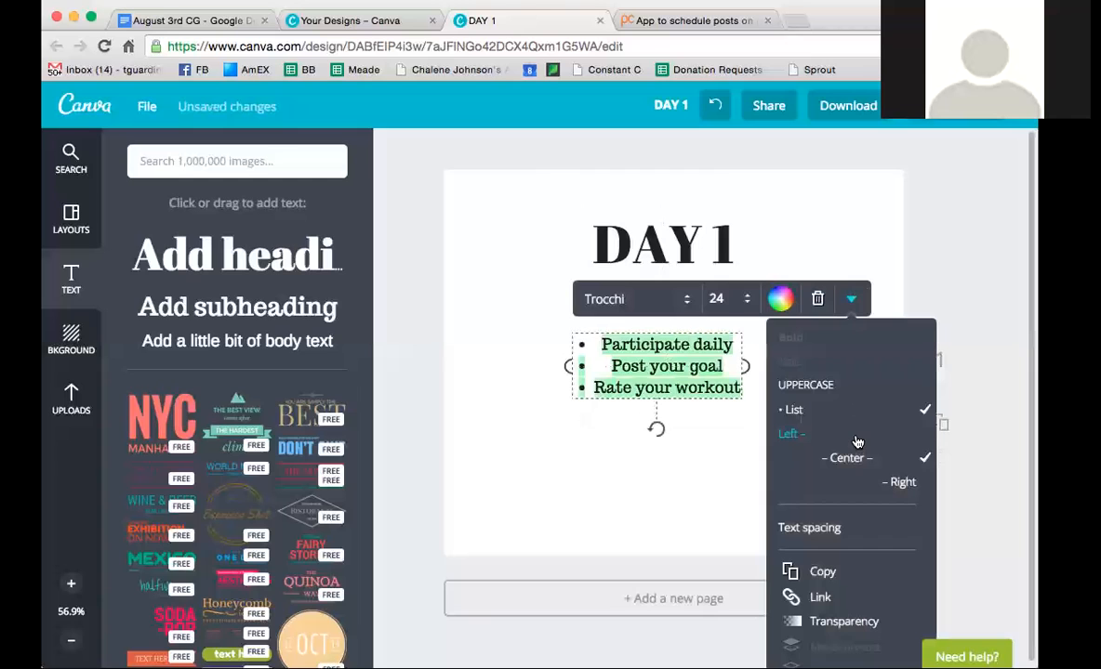
{"action": "left_click", "coordinate": [857, 439]}
- Set the bulleted list's font size to 48, reposition it under the DAY 1 heading and widen its box so each bullet fits one line
{"action": "left_click", "coordinate": [721, 298]}
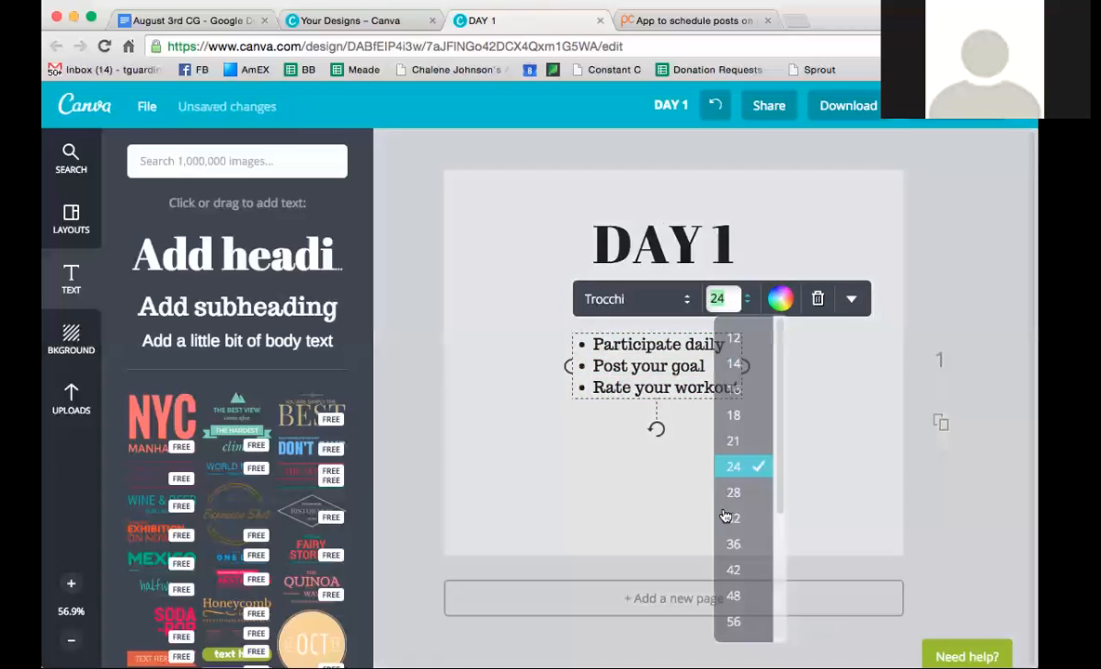
{"action": "left_click", "coordinate": [734, 595]}
{"action": "left_click_drag", "start_coordinate": [724, 347], "coordinate": [613, 322]}
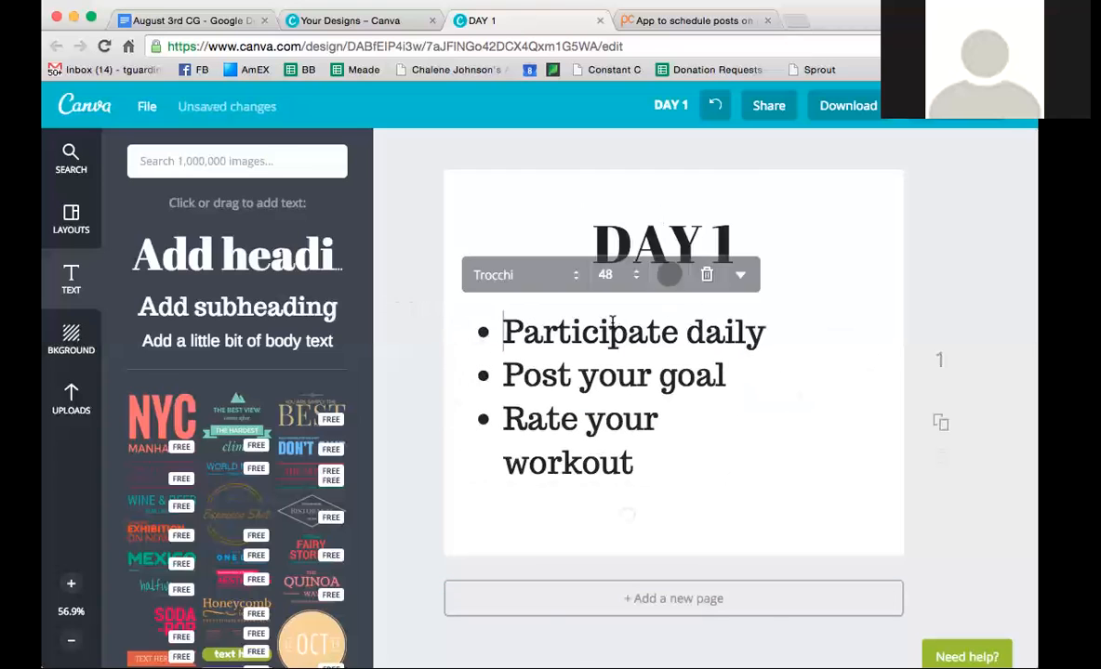
{"action": "left_click_drag", "start_coordinate": [794, 395], "coordinate": [881, 401]}
{"action": "left_click", "coordinate": [393, 393]}
- Open the Shapes collection in the design element library
{"action": "left_click", "coordinate": [73, 154]}
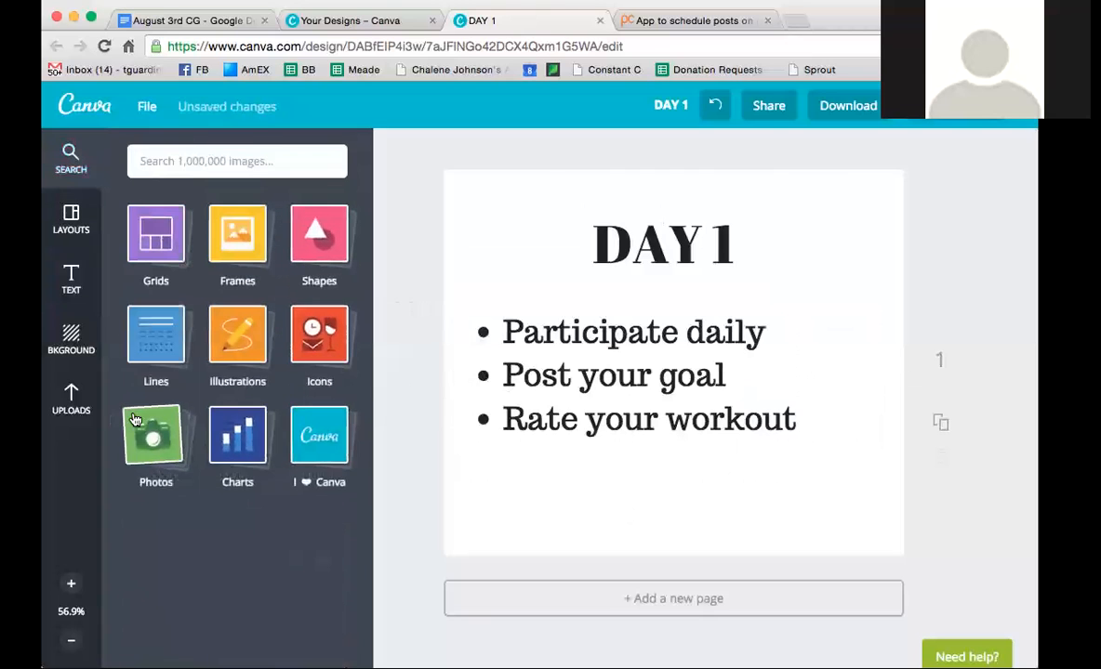
{"action": "left_click", "coordinate": [291, 224]}
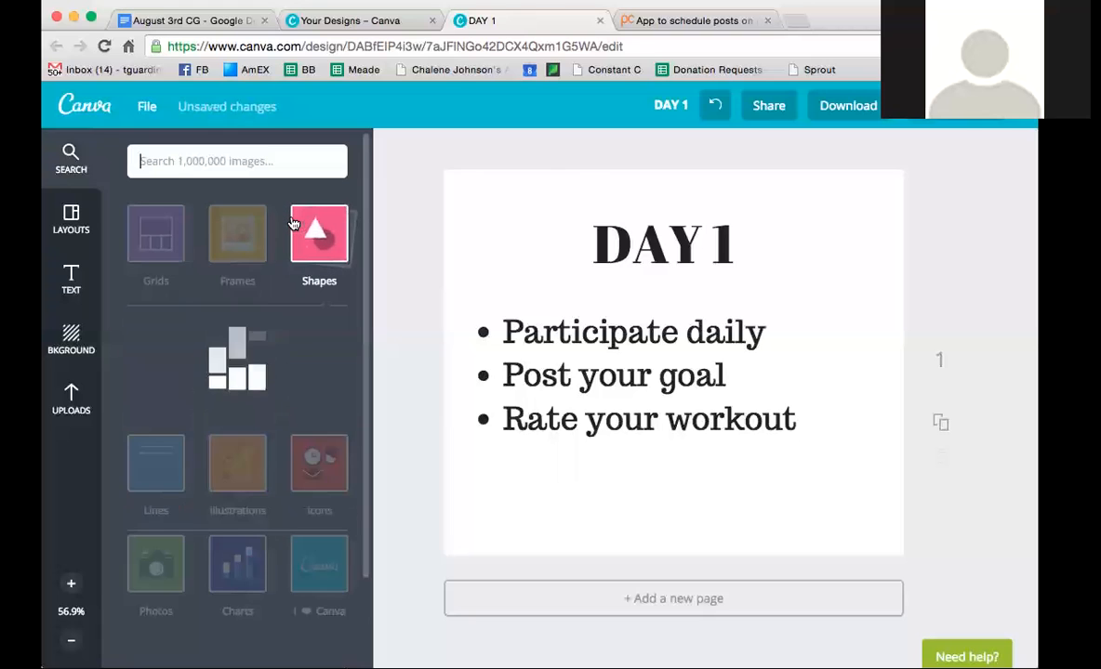
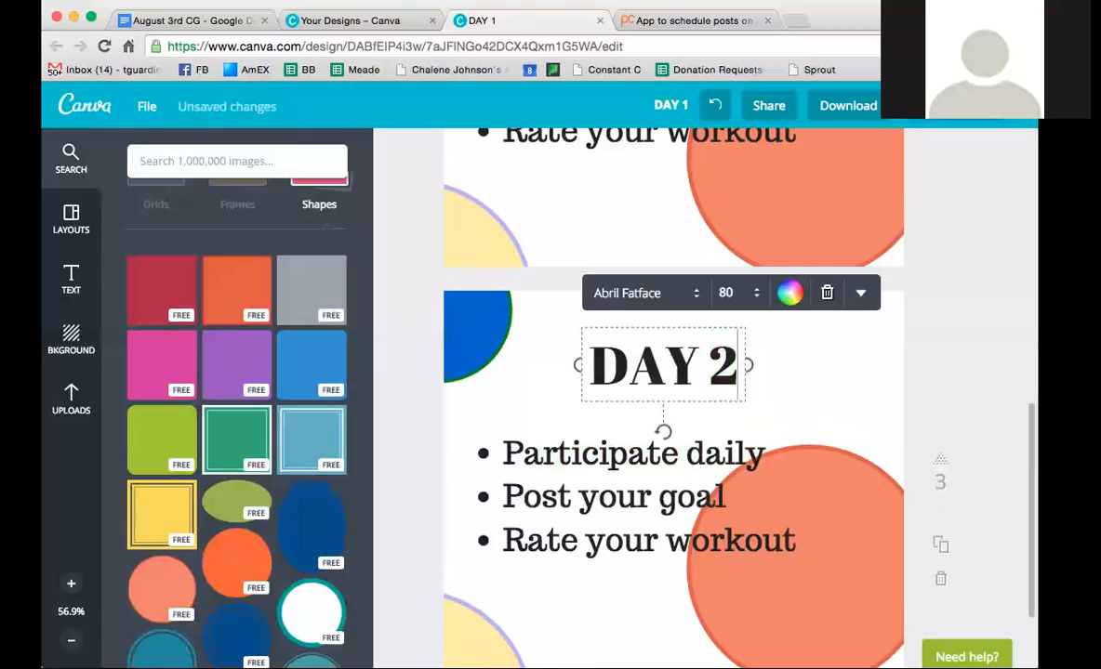
- Change the third page's heading to DAY 3 and delete the blue, yellow and orange circles from the DAY 1 page
{"action": "left_click", "coordinate": [987, 344]}
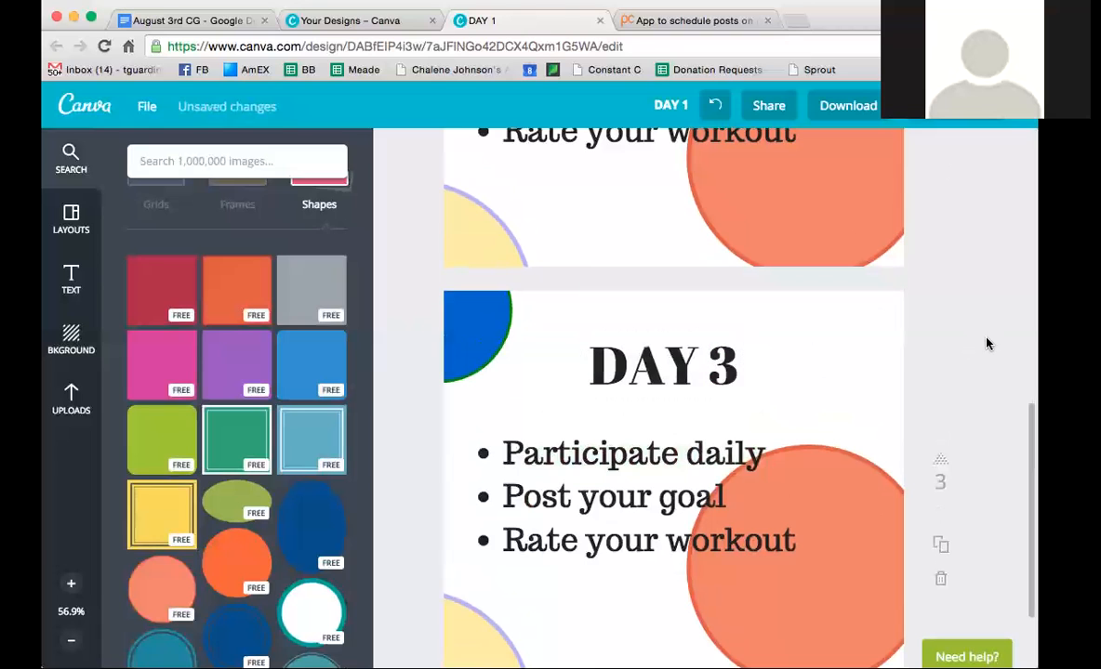
{"action": "scroll", "coordinate": [987, 344], "scroll_direction": "up", "scroll_amount": 10}
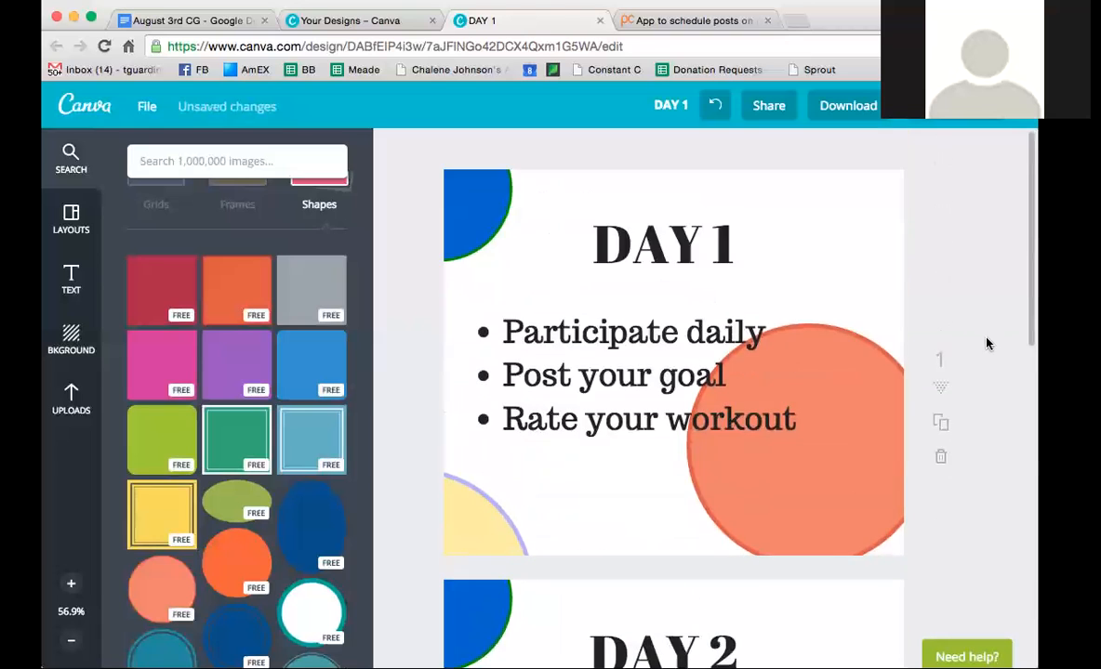
{"action": "left_click", "coordinate": [478, 201]}
{"action": "key", "text": "BackSpace"}
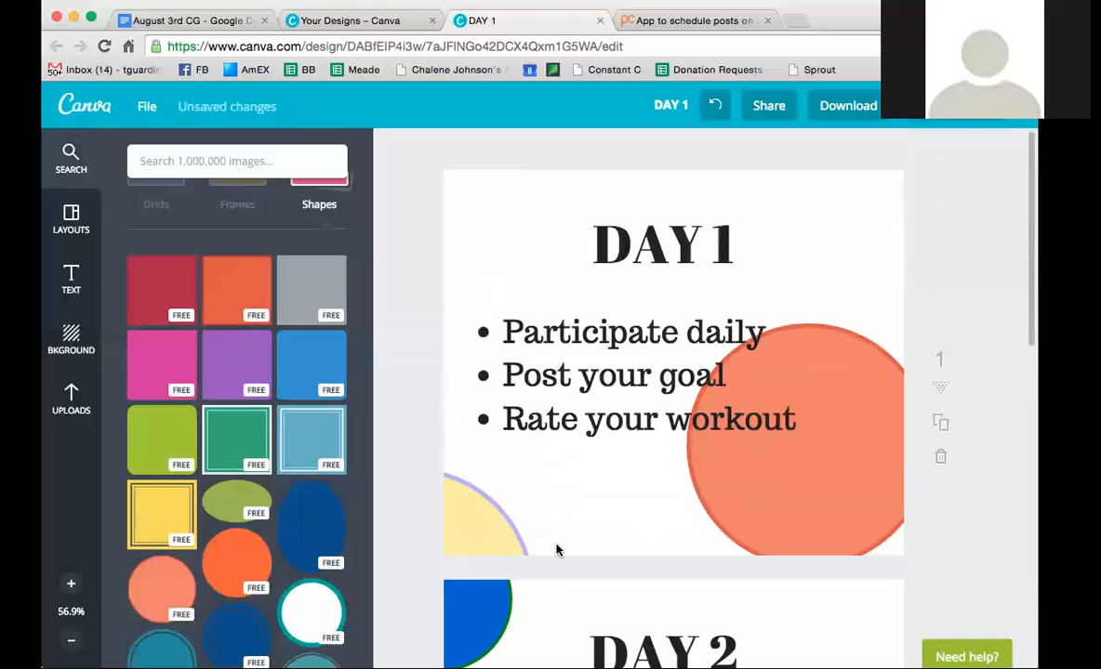
{"action": "left_click", "coordinate": [446, 493]}
{"action": "key", "text": "BackSpace"}
{"action": "left_click", "coordinate": [830, 540]}
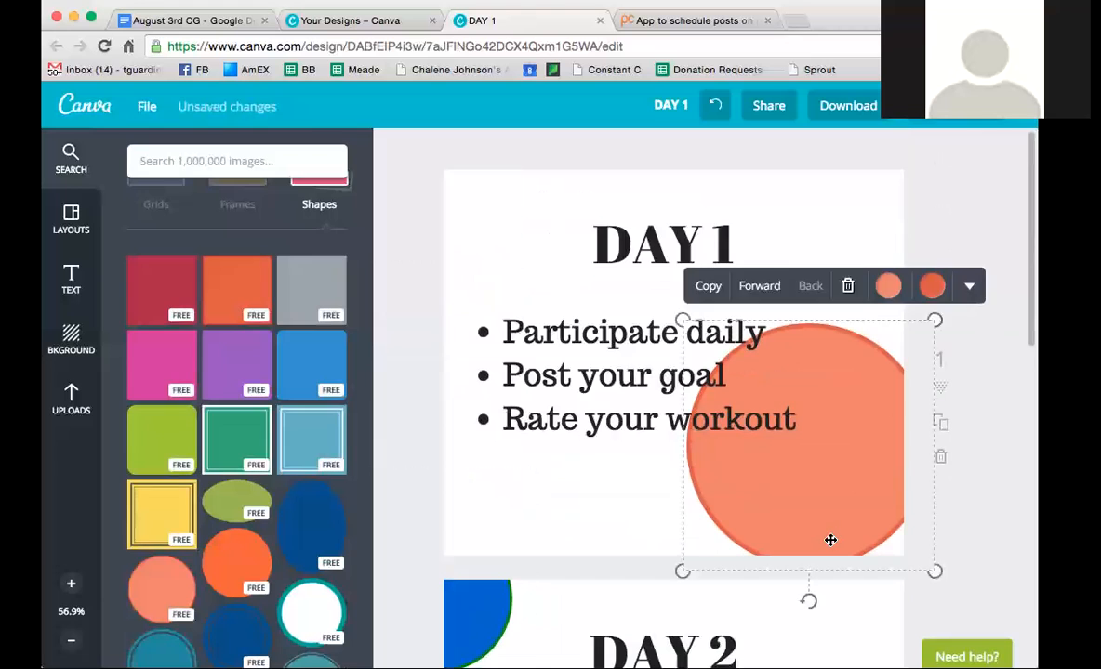
{"action": "key", "text": "BackSpace"}
- Change the DAY 1 heading's font to Alegreya Small Caps
{"action": "left_click", "coordinate": [674, 217]}
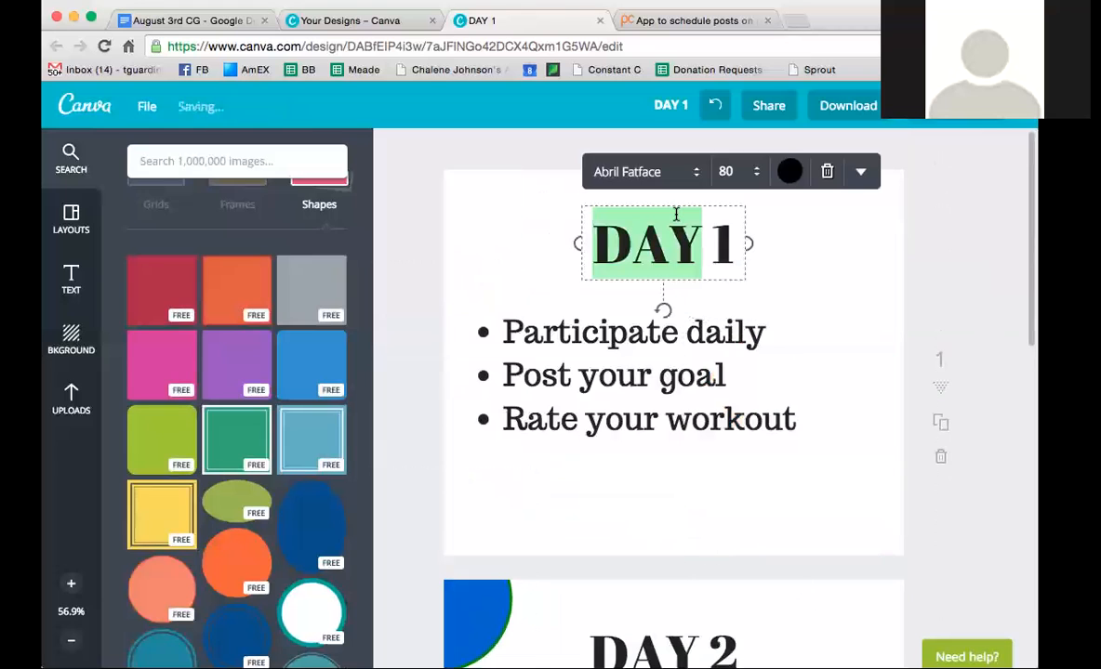
{"action": "left_click", "coordinate": [667, 169]}
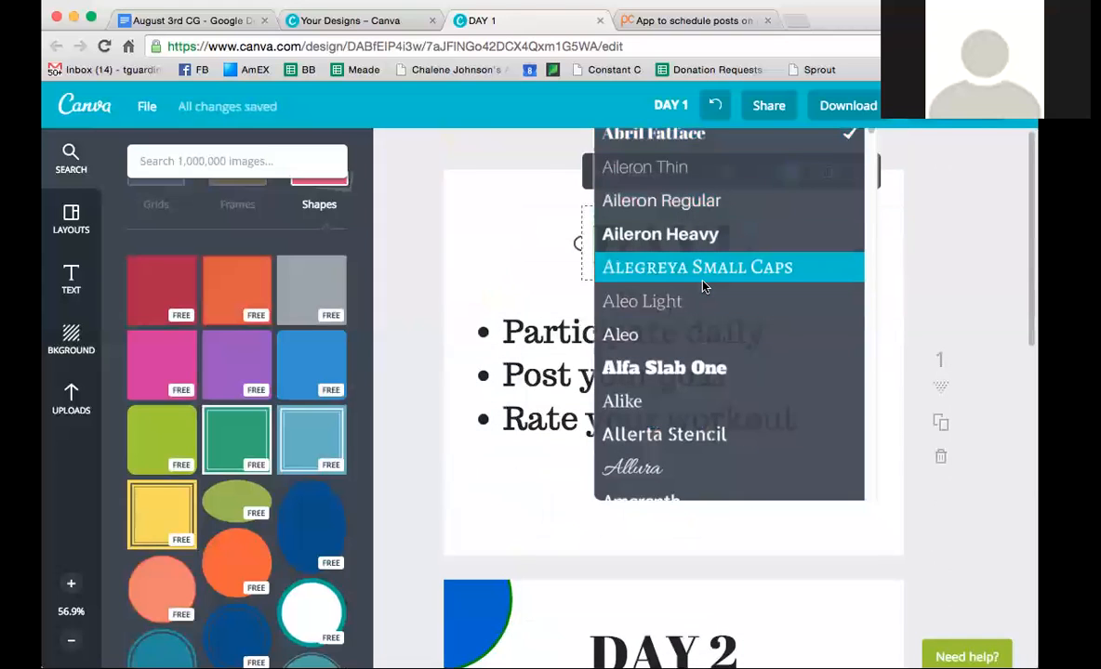
{"action": "left_click", "coordinate": [649, 263]}
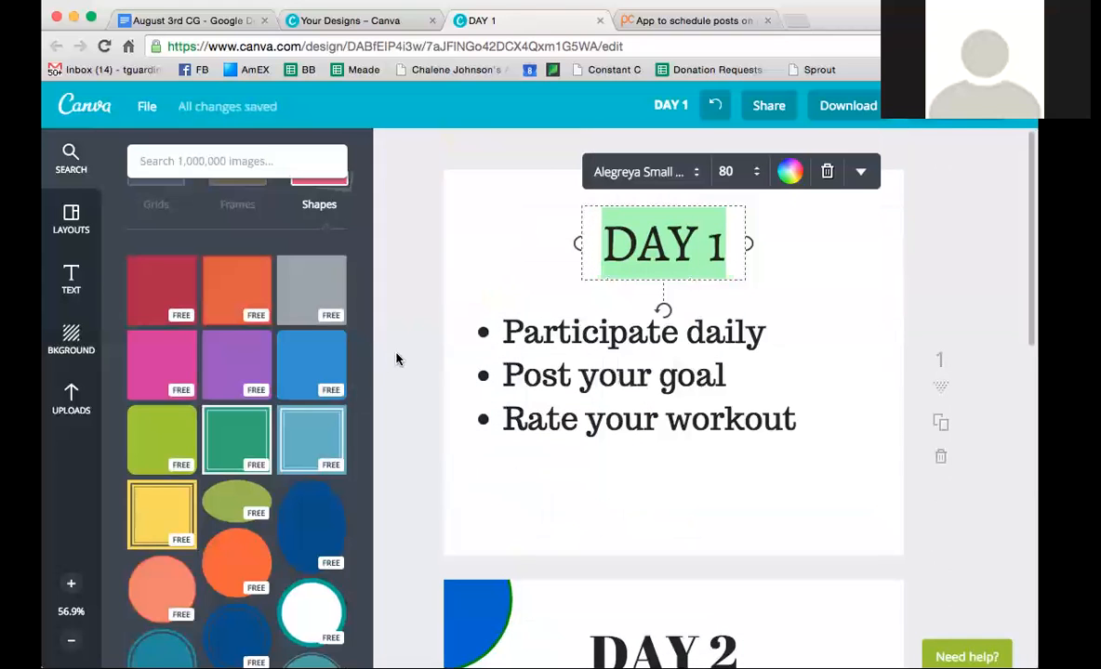
{"action": "left_click", "coordinate": [394, 359]}
- Try the tree landscape photo as the DAY 1 page's background, and replace it with the free plain purple background
{"action": "left_click", "coordinate": [71, 335]}
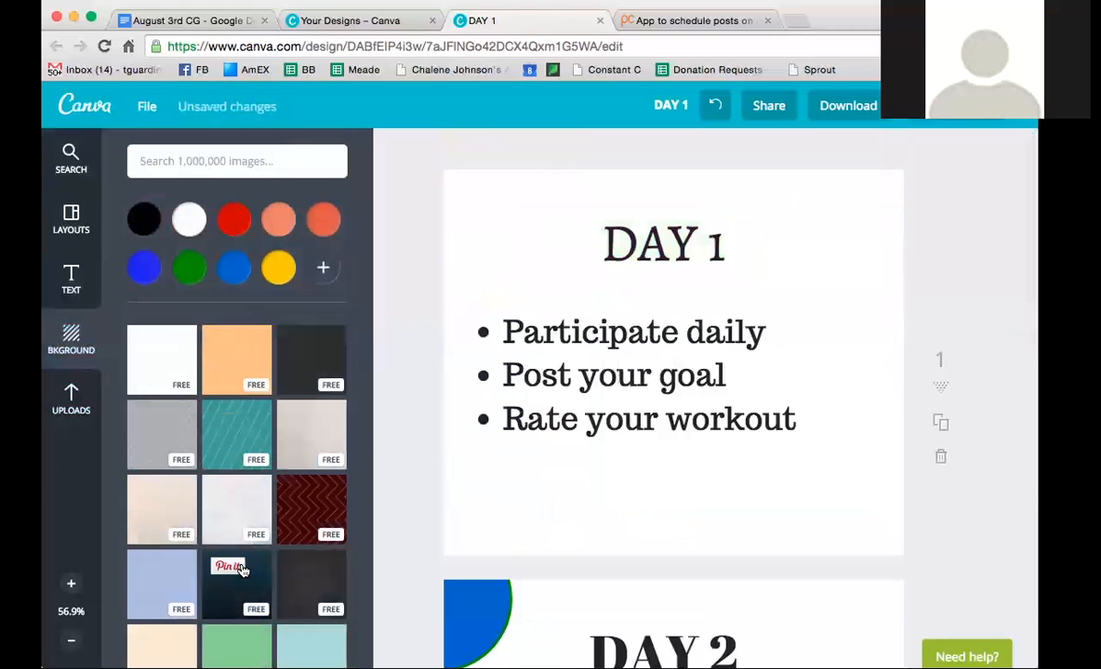
{"action": "scroll", "coordinate": [334, 450], "scroll_direction": "down", "scroll_amount": 5}
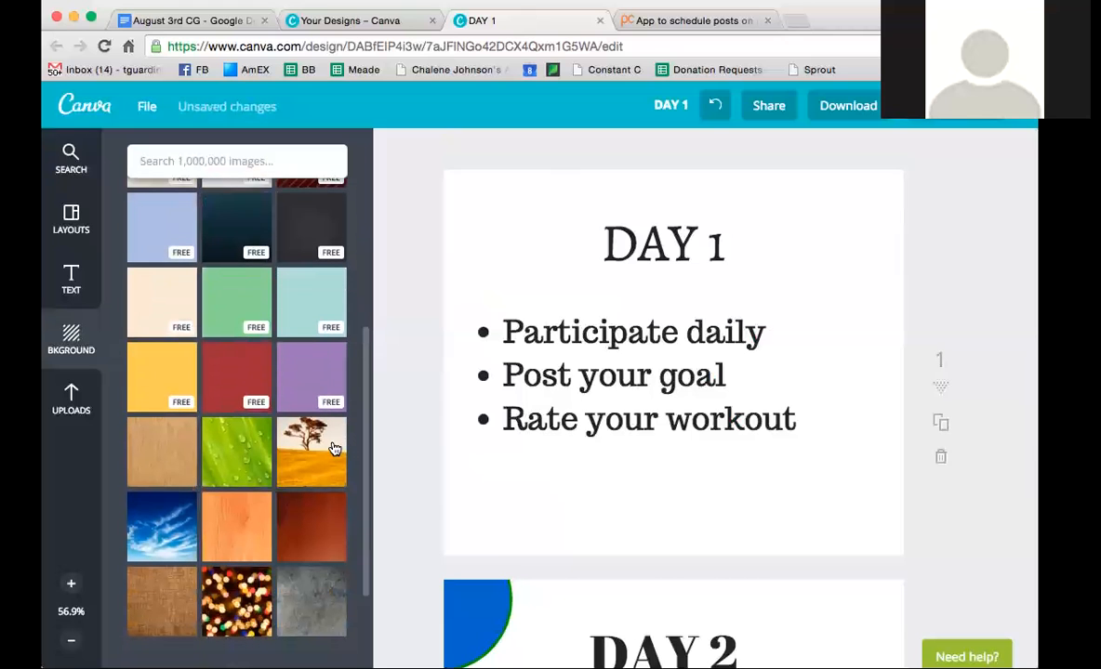
{"action": "left_click", "coordinate": [334, 449]}
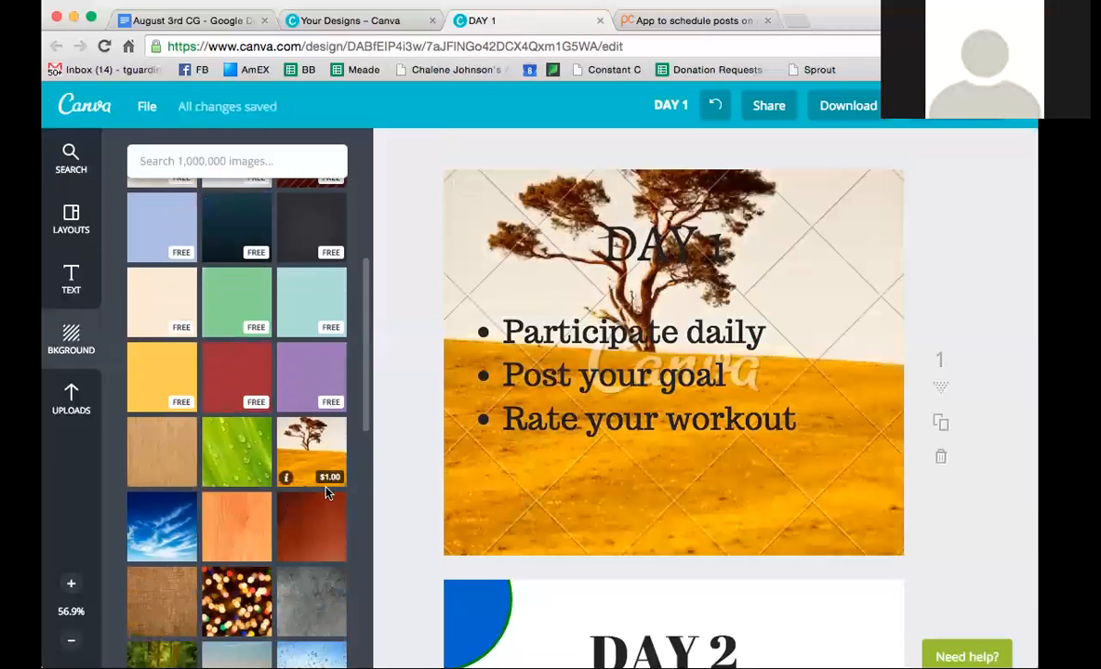
{"action": "left_click", "coordinate": [333, 391]}
{"action": "scroll", "coordinate": [332, 389], "scroll_direction": "up", "scroll_amount": 1}
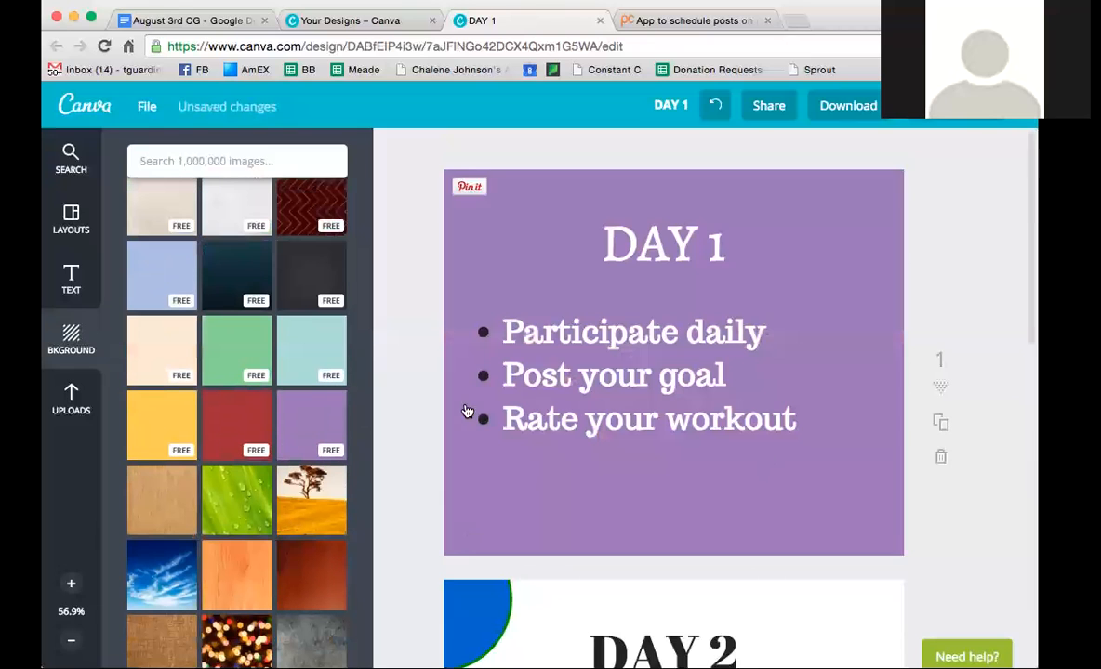
{"action": "left_click", "coordinate": [75, 401]}
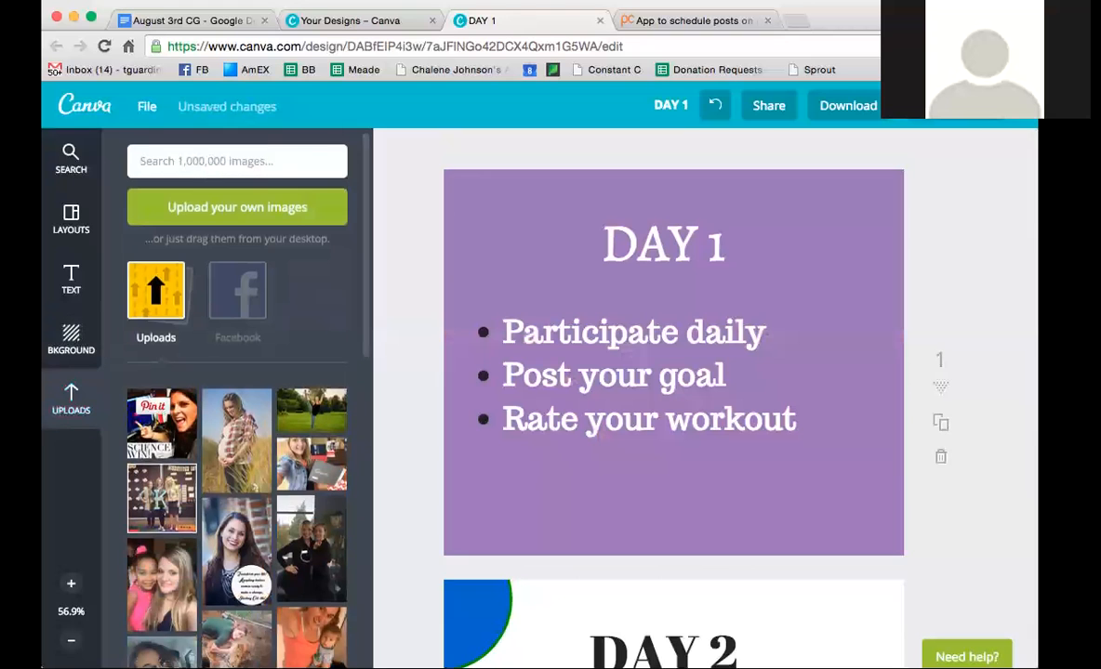
{"action": "left_click", "coordinate": [70, 159]}
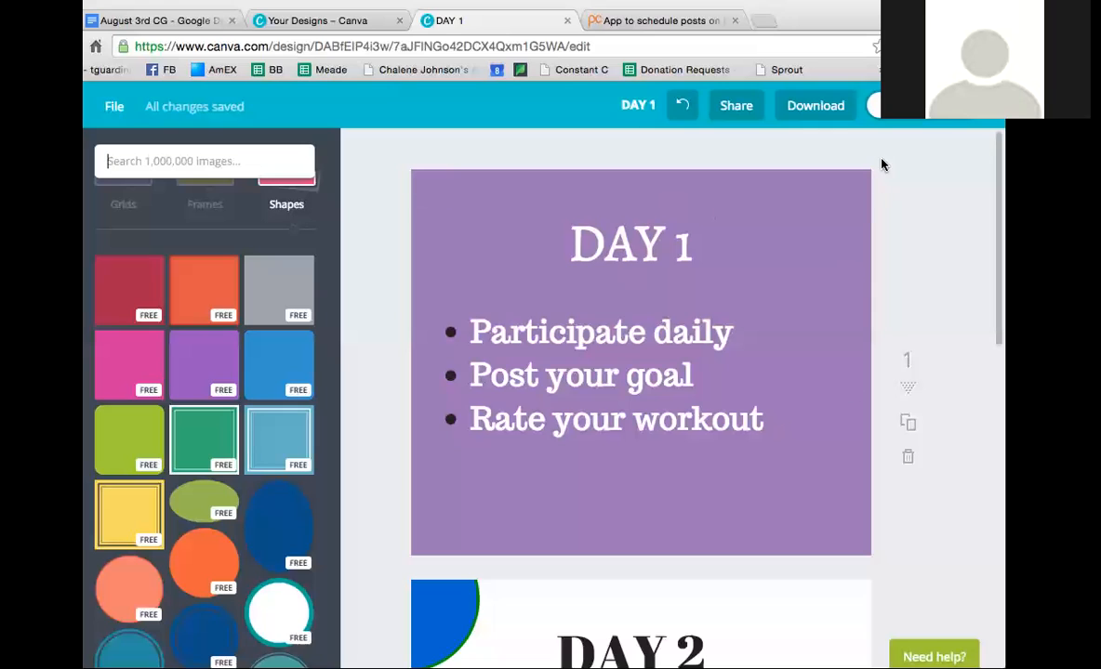
- Download only page 1 of the design as a JPG image for web and dismiss the sharing dialog
{"action": "left_click", "coordinate": [836, 106]}
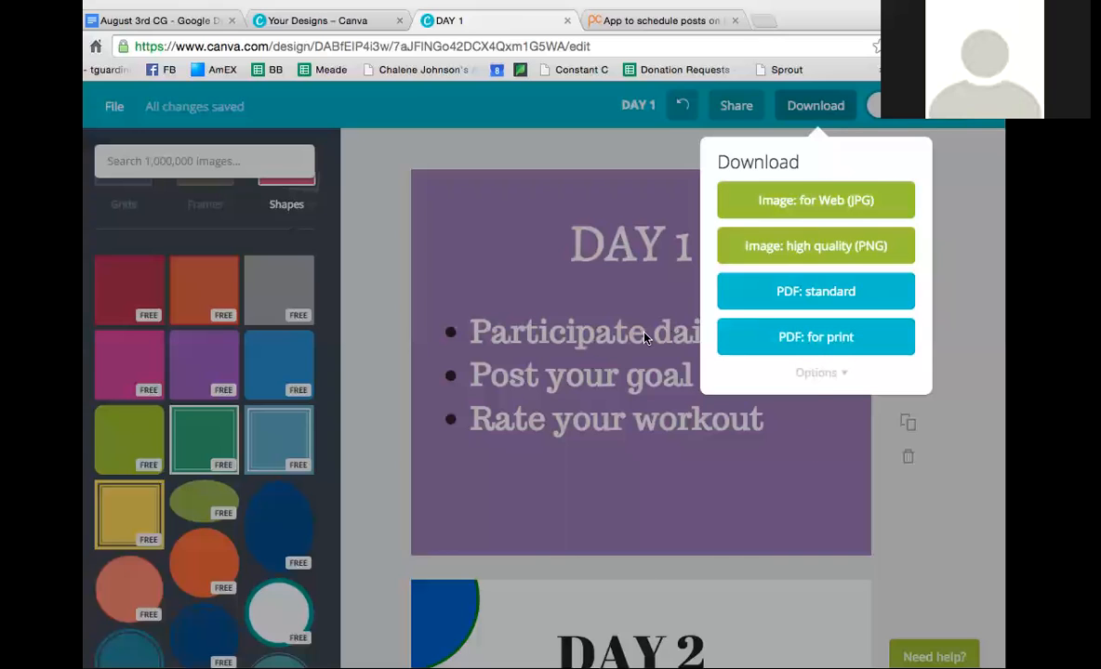
{"action": "left_click", "coordinate": [818, 372]}
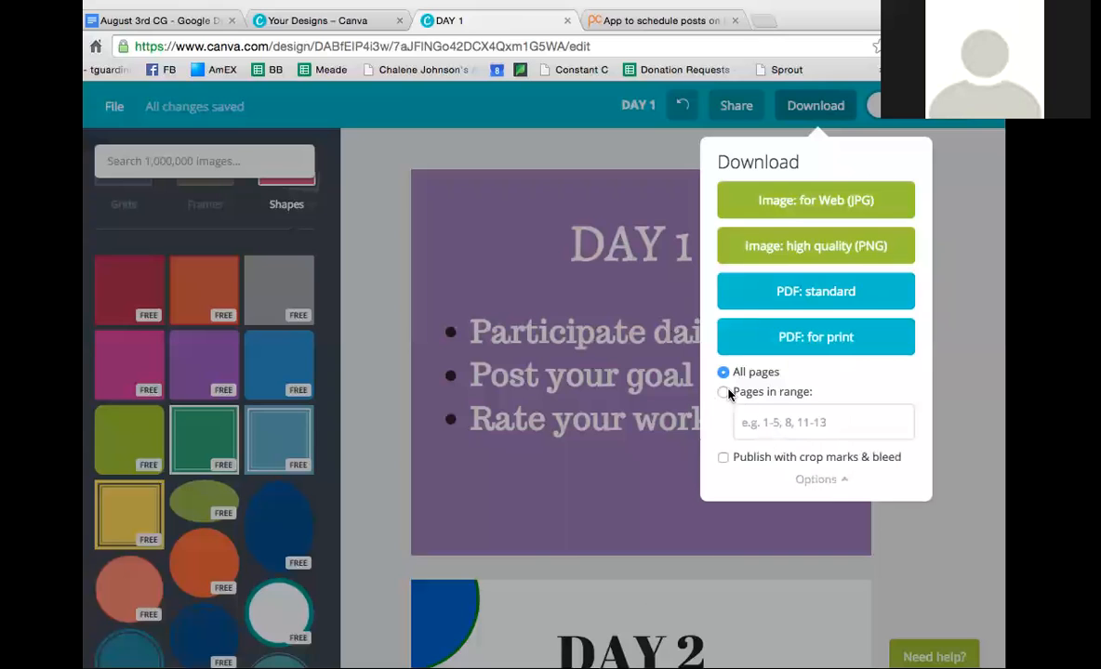
{"action": "left_click", "coordinate": [724, 393]}
{"action": "left_click", "coordinate": [786, 422]}
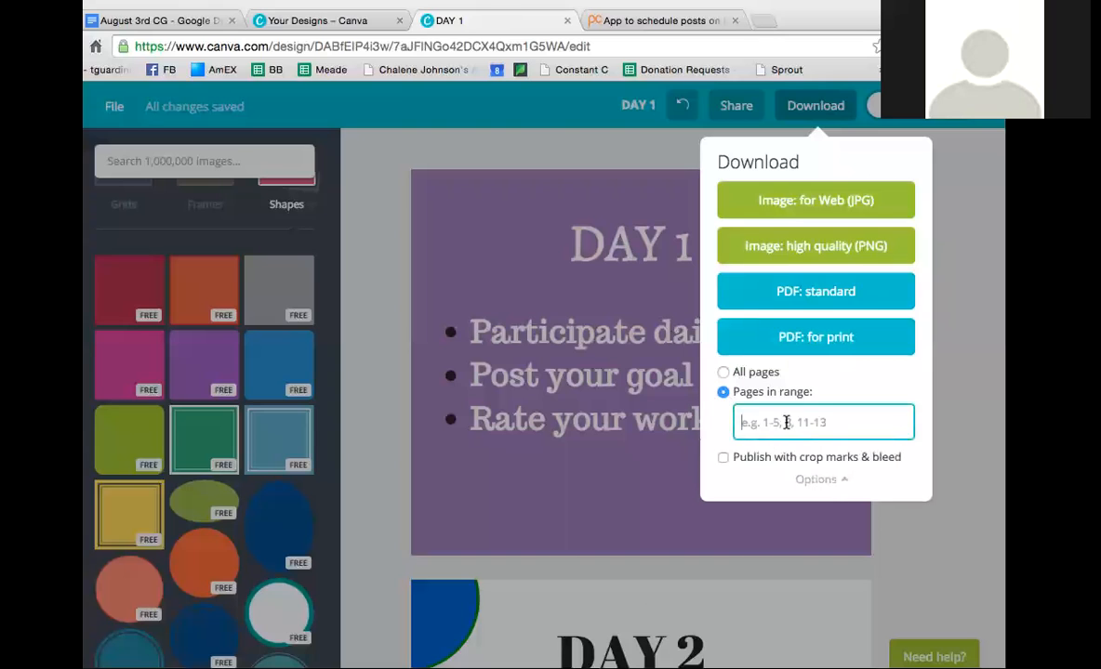
{"action": "type", "text": "1"}
{"action": "left_click", "coordinate": [879, 208]}
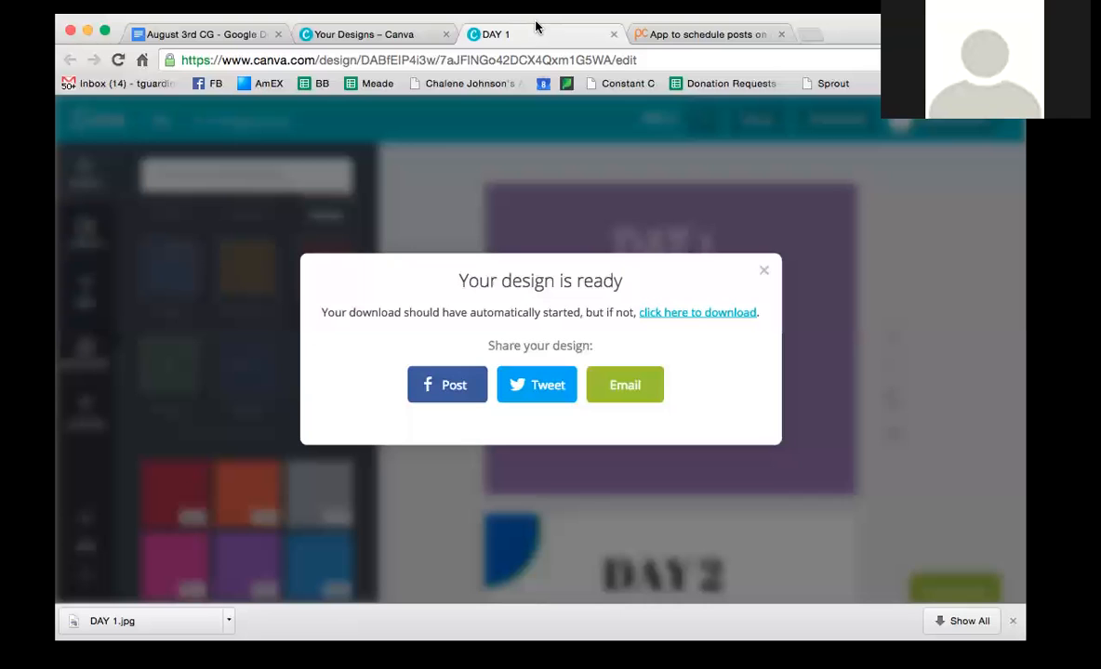
{"action": "left_click", "coordinate": [76, 121]}
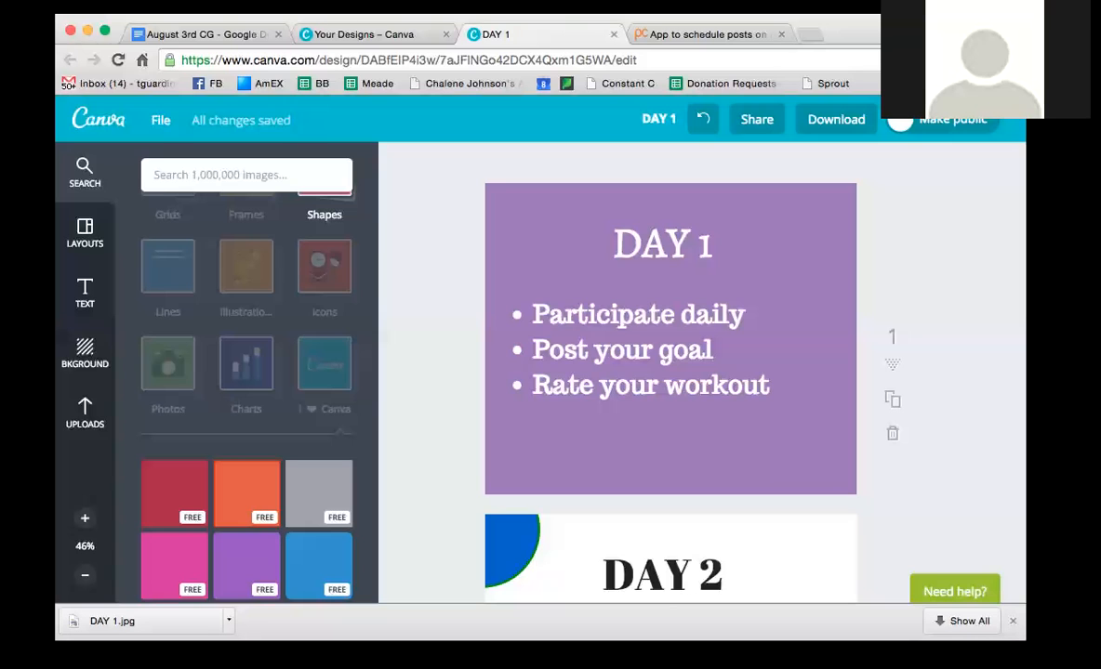
- Copy the full DAY 1 message from the August 3rd CG document and switch to Postcron
{"action": "left_click", "coordinate": [249, 35]}
{"action": "left_click_drag", "start_coordinate": [284, 243], "coordinate": [790, 308]}
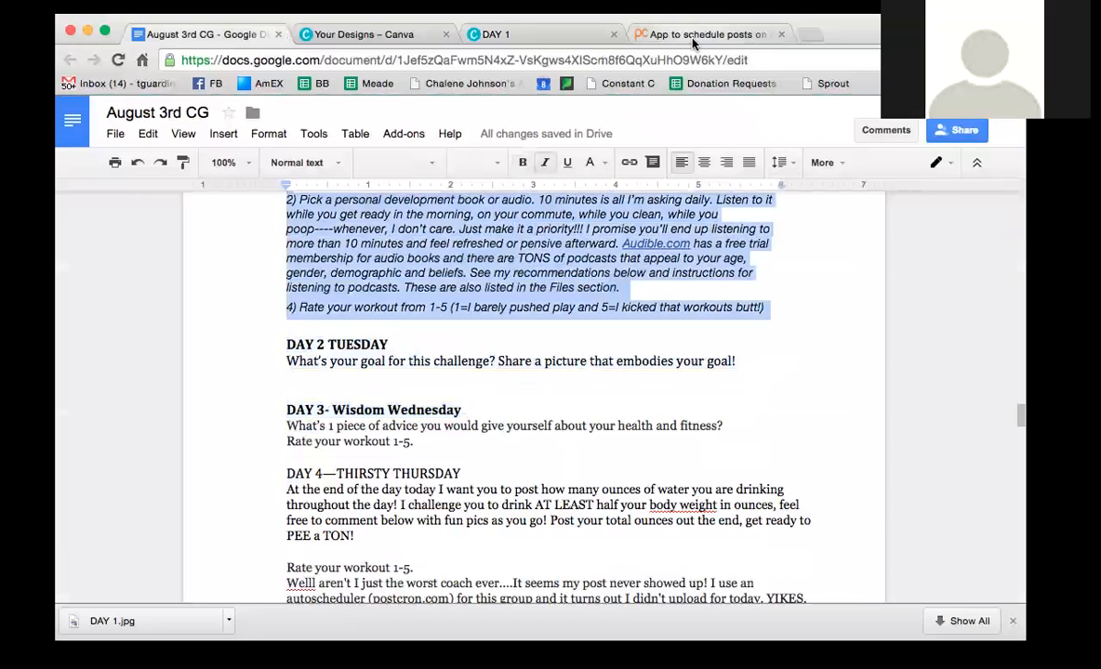
{"action": "left_click", "coordinate": [640, 34]}
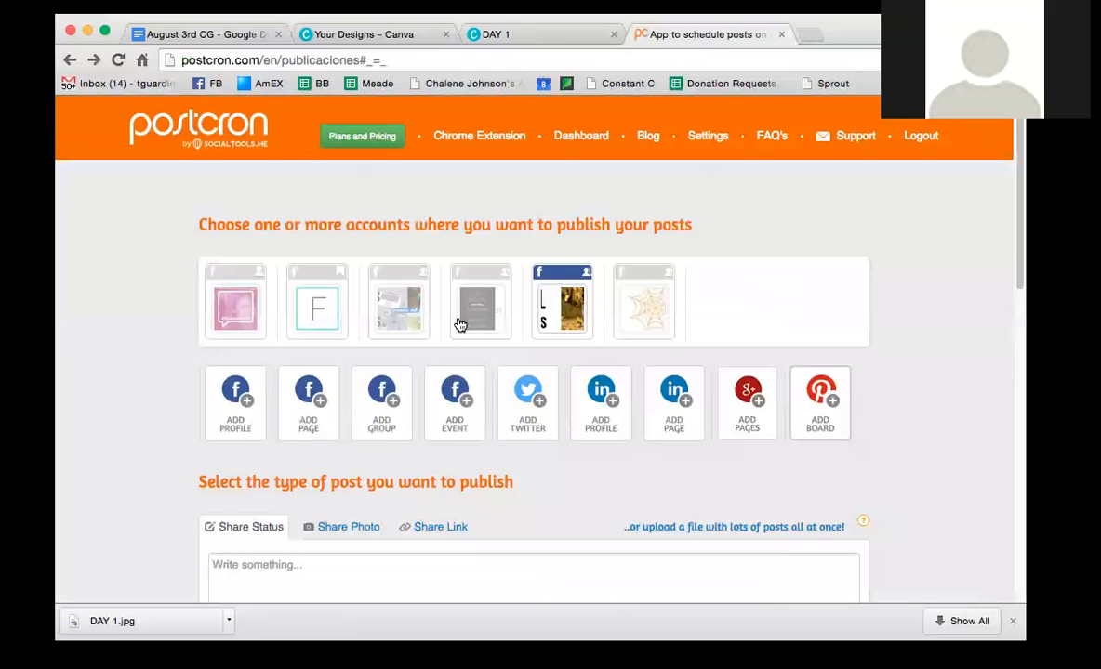
- Start a photo post for the Fall Into Fitness Sept 2015 group and paste the copied DAY 1 text as its message
{"action": "left_click", "coordinate": [572, 308]}
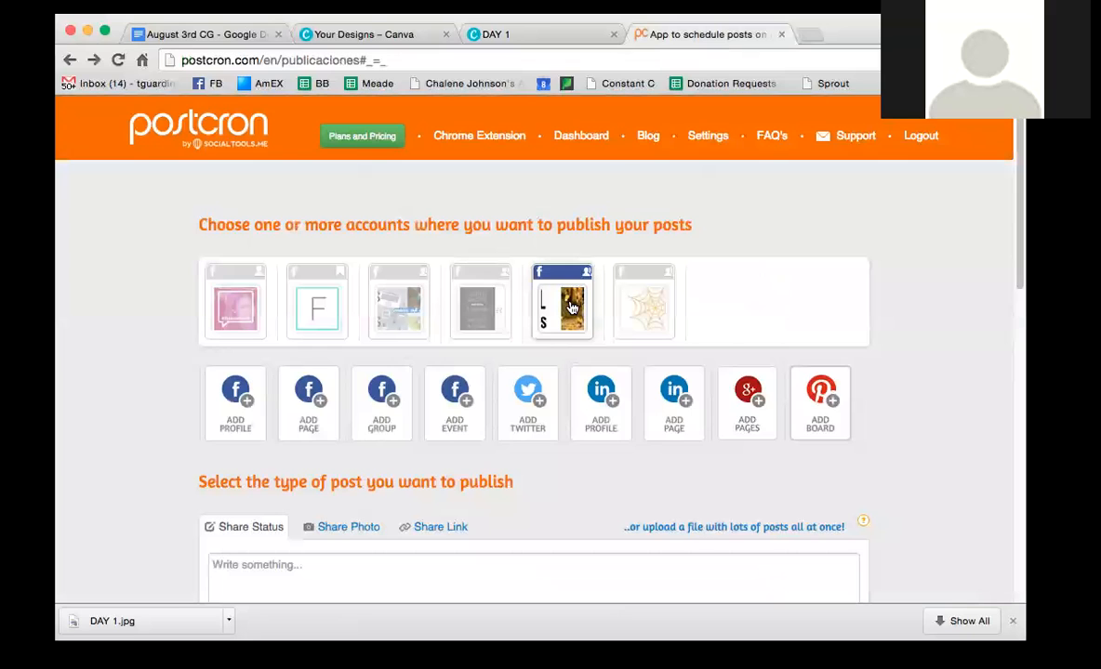
{"action": "scroll", "coordinate": [569, 304], "scroll_direction": "down", "scroll_amount": 5}
{"action": "left_click", "coordinate": [334, 252]}
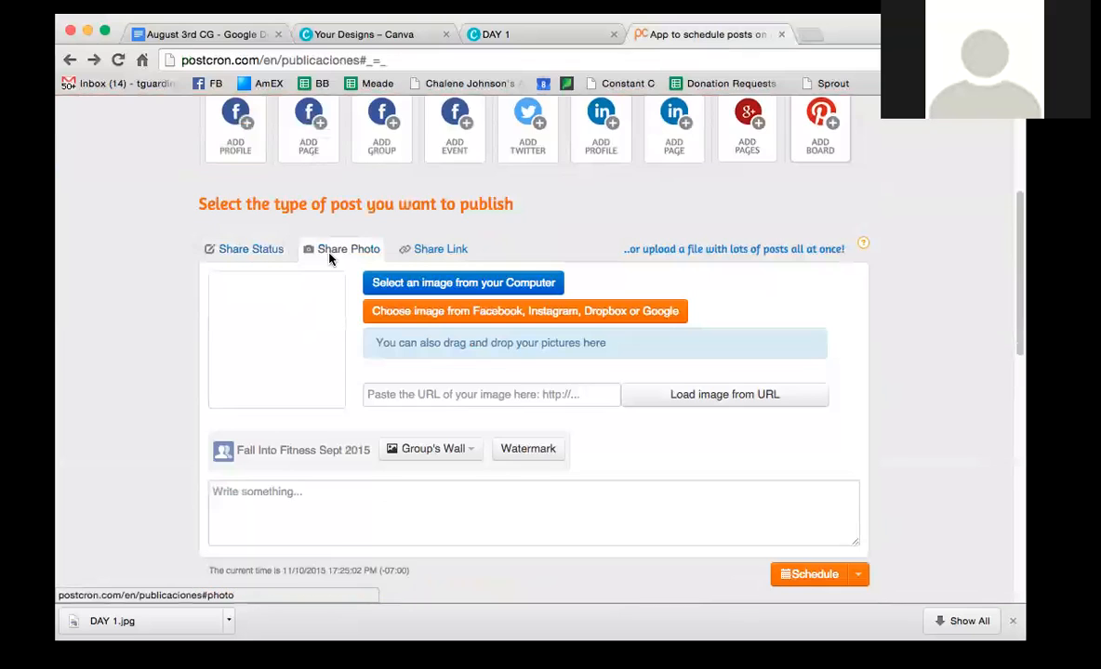
{"action": "left_click", "coordinate": [439, 538]}
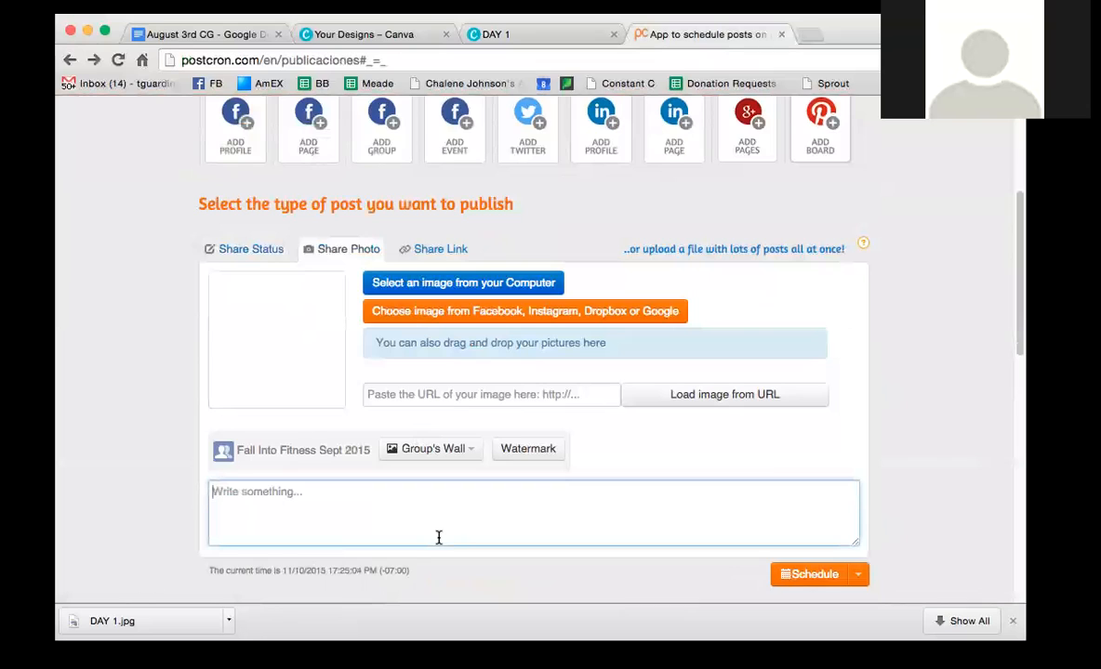
{"action": "key", "text": "super+v"}
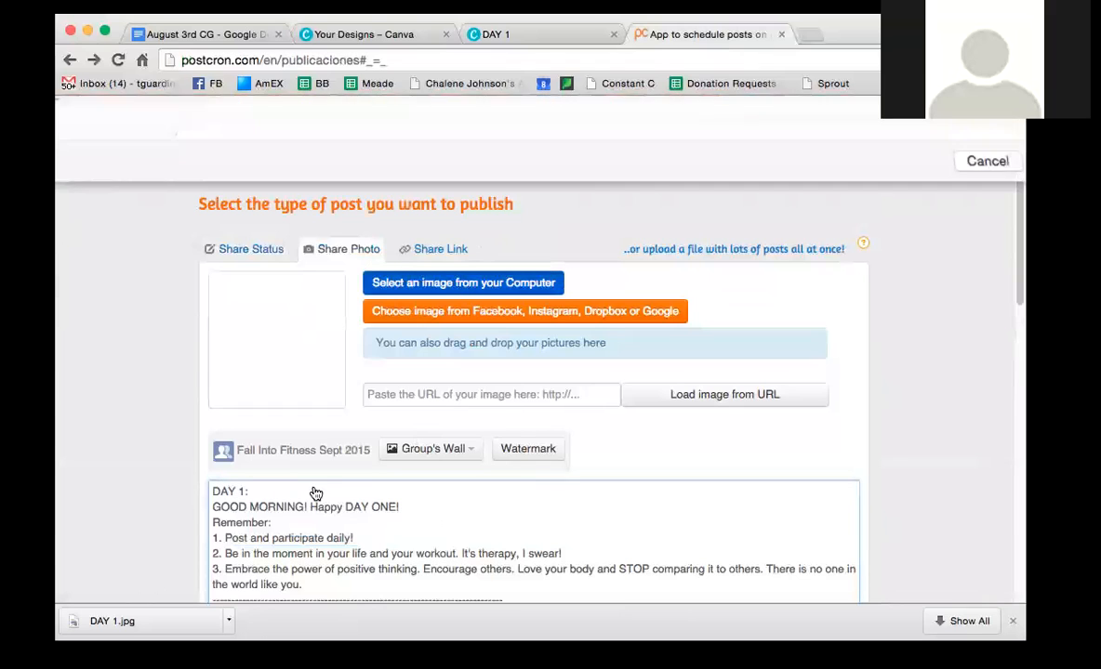
- Attach the image DAY 1.jpg from the Downloads folder to the photo post
{"action": "left_click", "coordinate": [129, 200]}
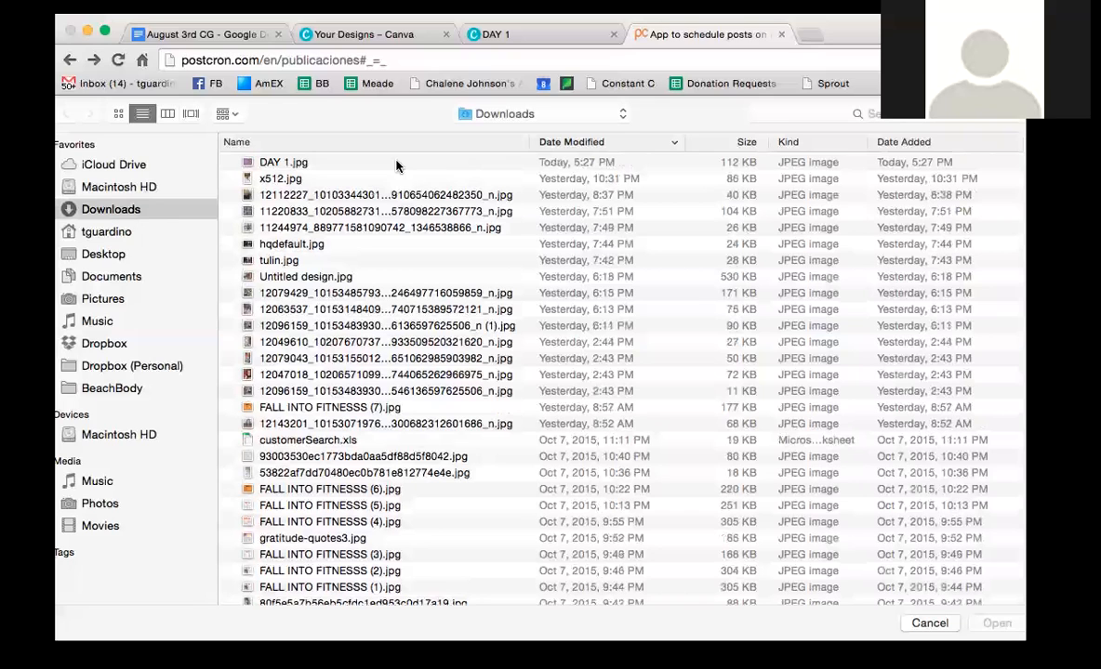
{"action": "left_click", "coordinate": [397, 164]}
{"action": "double_click", "coordinate": [397, 164]}
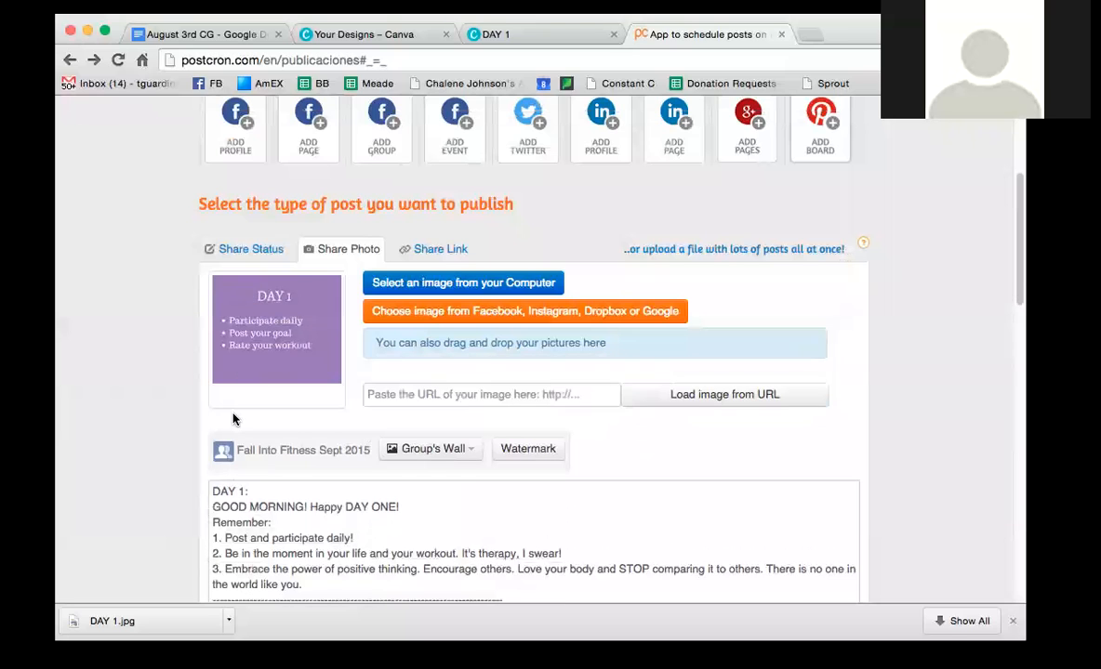
- Schedule the DAY 1 photo post for October 12, 2015 at 04:00 AM
{"action": "scroll", "coordinate": [227, 413], "scroll_direction": "down", "scroll_amount": 10}
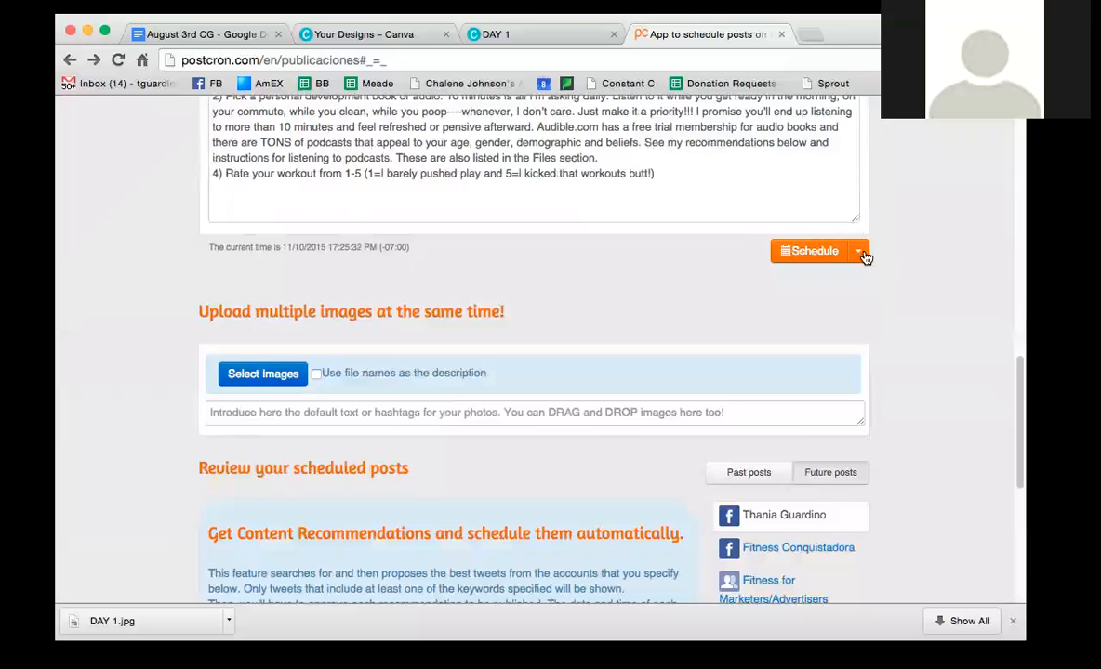
{"action": "left_click", "coordinate": [861, 252]}
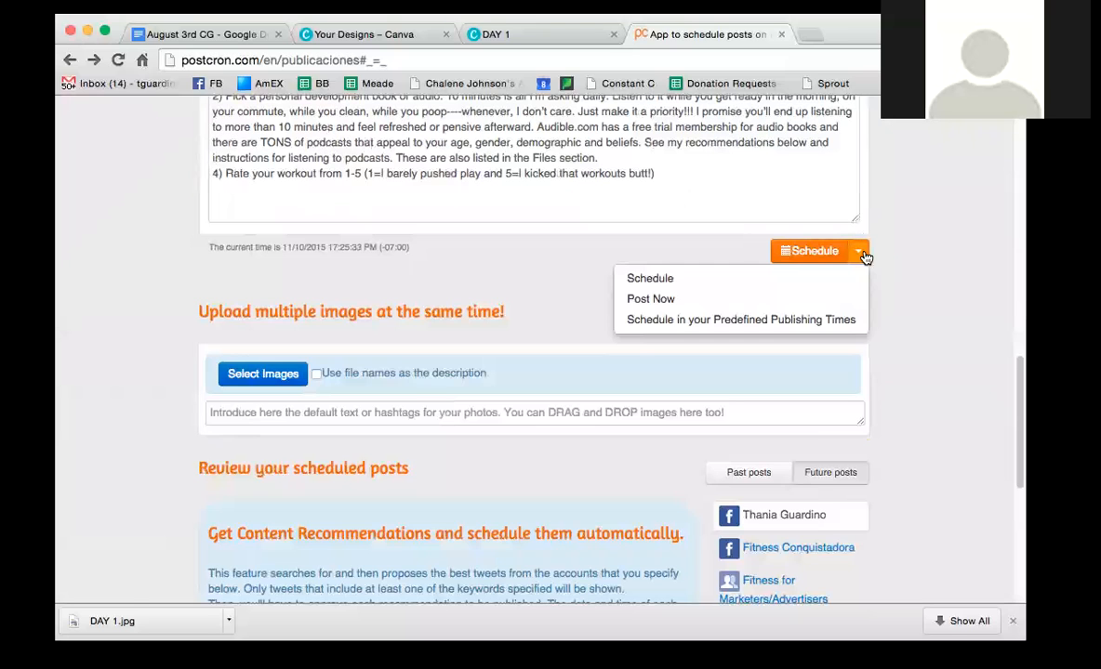
{"action": "left_click", "coordinate": [811, 277]}
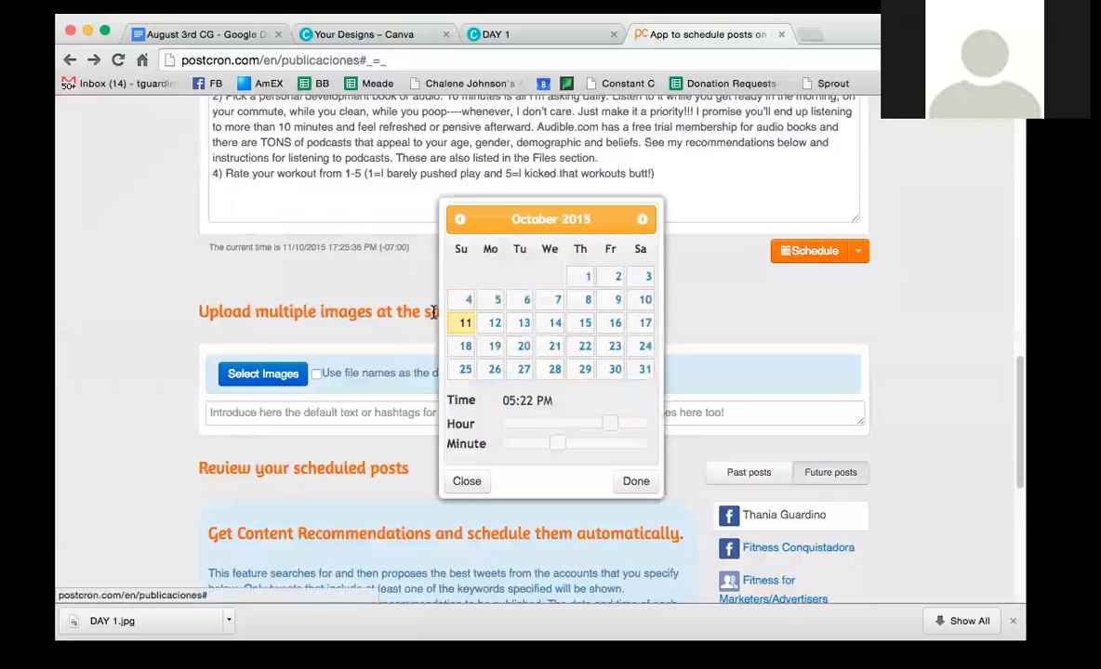
{"action": "left_click", "coordinate": [490, 323]}
{"action": "left_click_drag", "start_coordinate": [612, 426], "coordinate": [503, 443]}
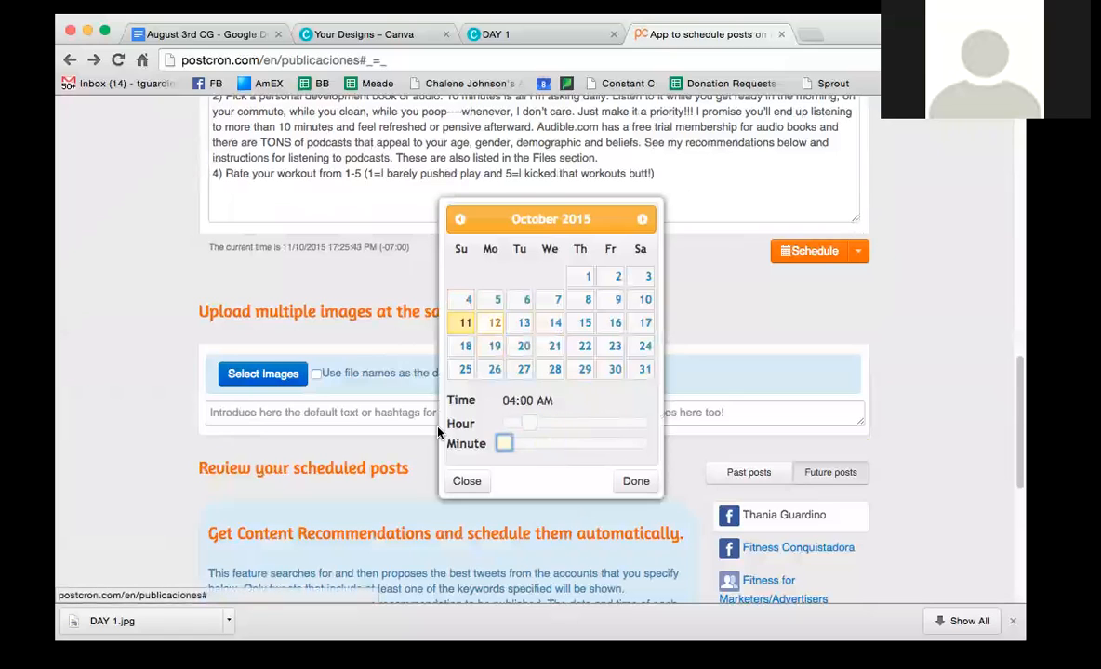
{"action": "left_click", "coordinate": [635, 483]}
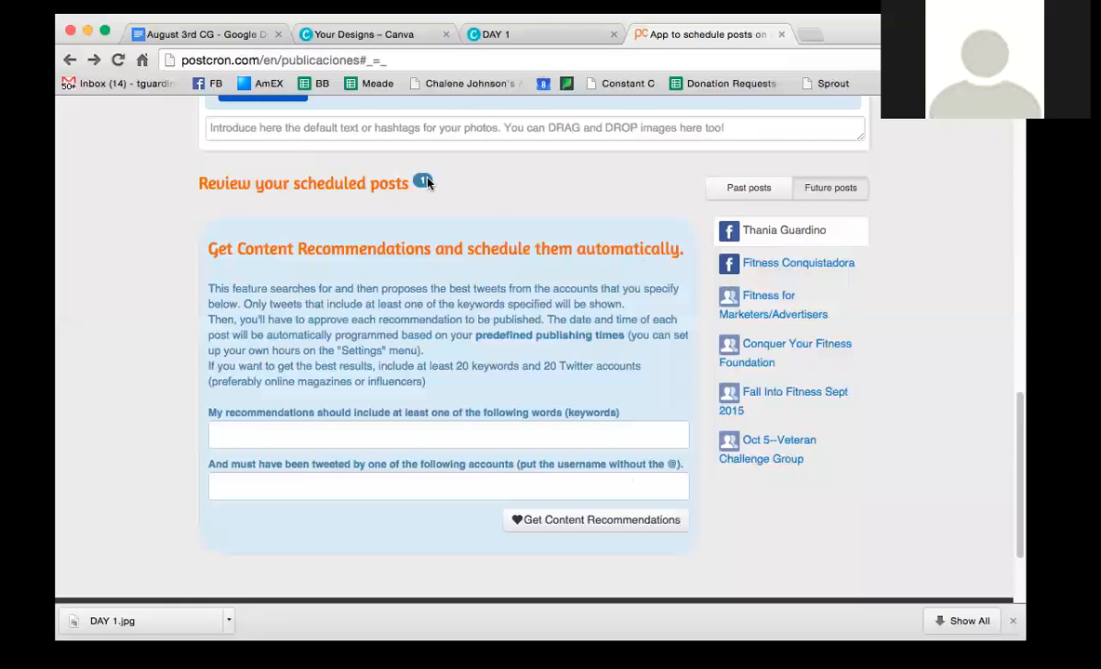
- Review the future posts of the Fall Into Fitness Sept 2015 group and delete the scheduled DAY 1 post
{"action": "left_click", "coordinate": [782, 395]}
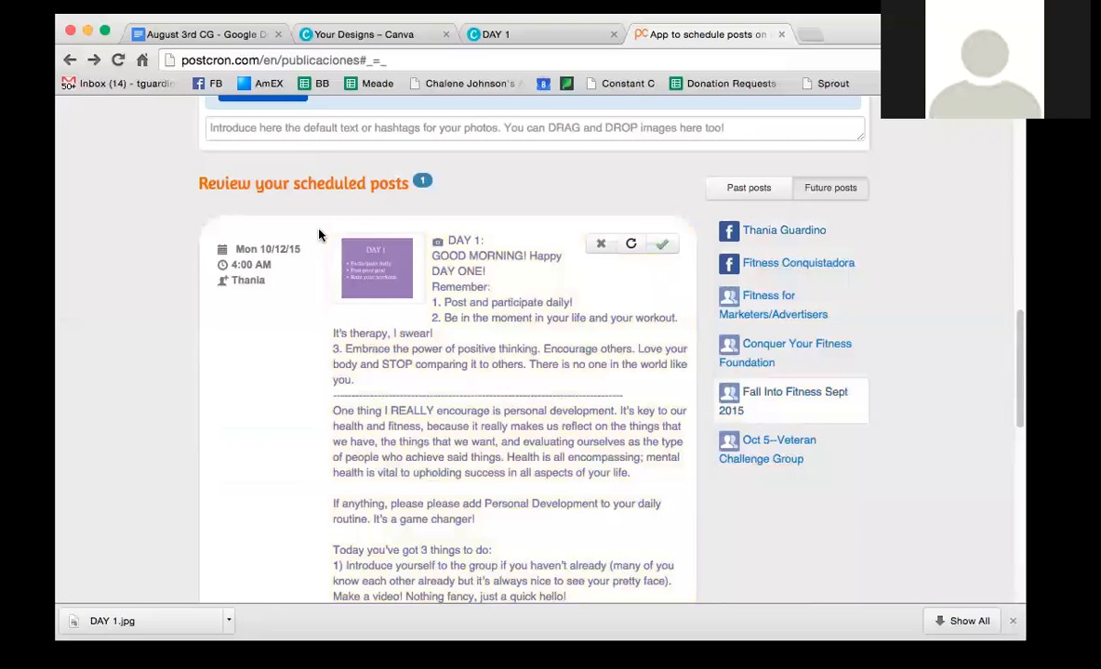
{"action": "scroll", "coordinate": [318, 235], "scroll_direction": "down", "scroll_amount": 10}
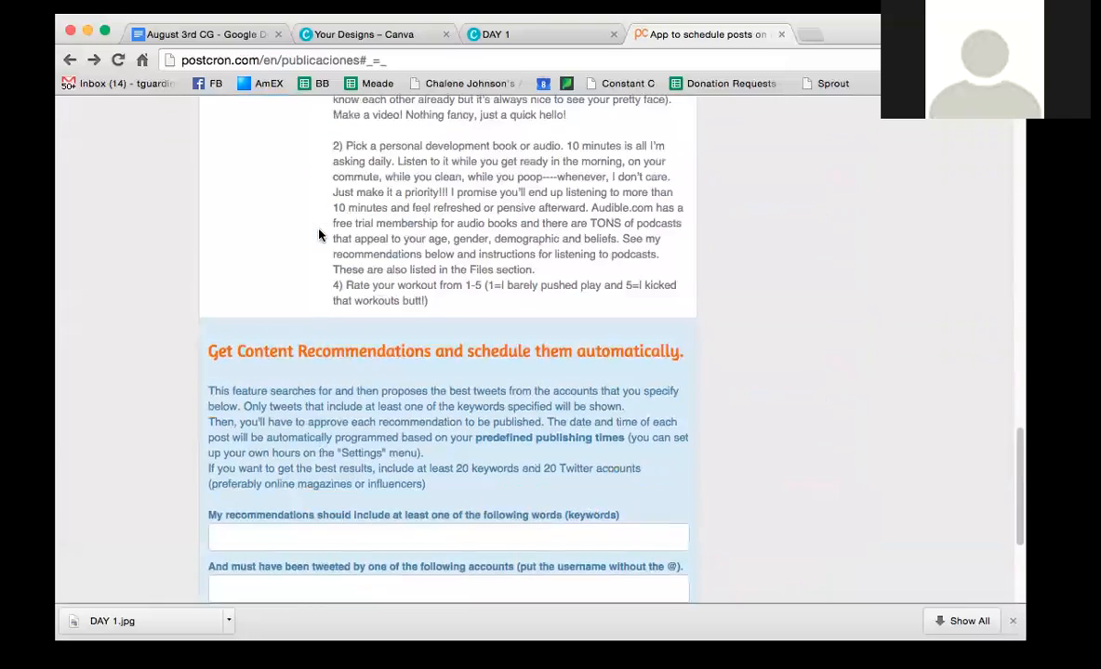
{"action": "scroll", "coordinate": [318, 235], "scroll_direction": "up", "scroll_amount": 10}
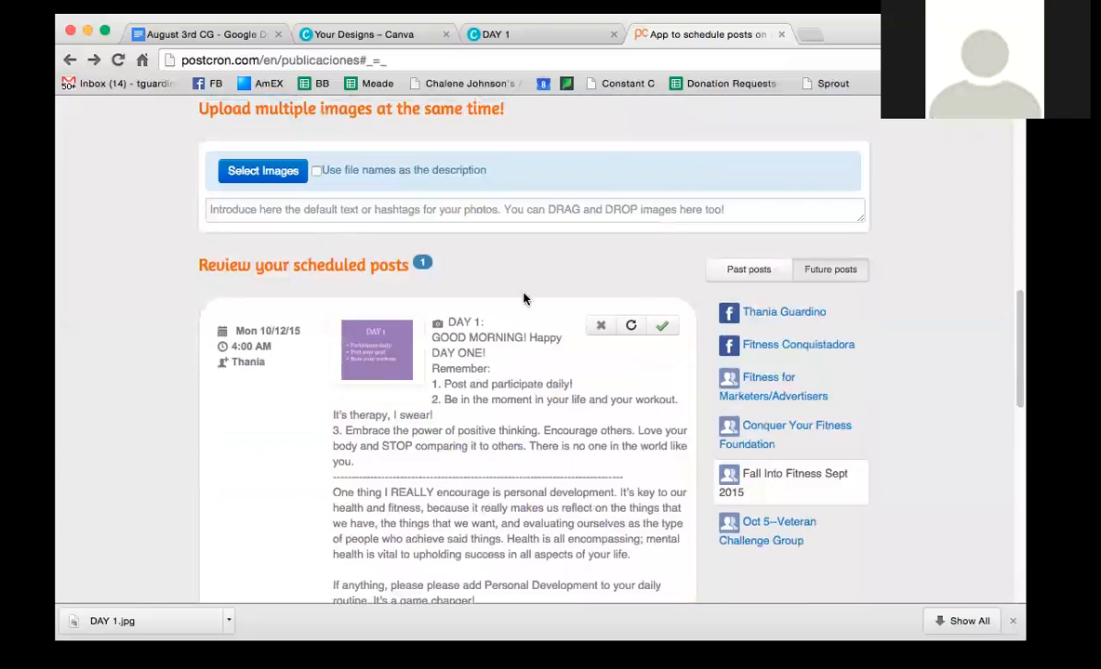
{"action": "left_click", "coordinate": [589, 322]}
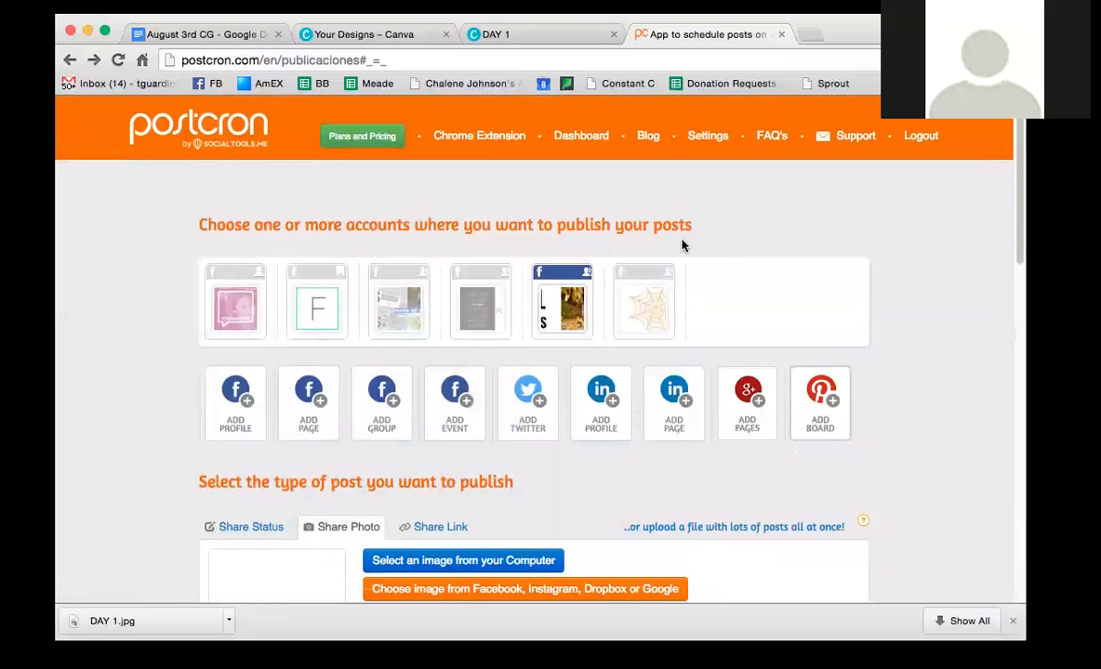
{"action": "scroll", "coordinate": [709, 220], "scroll_direction": "down", "scroll_amount": 10}
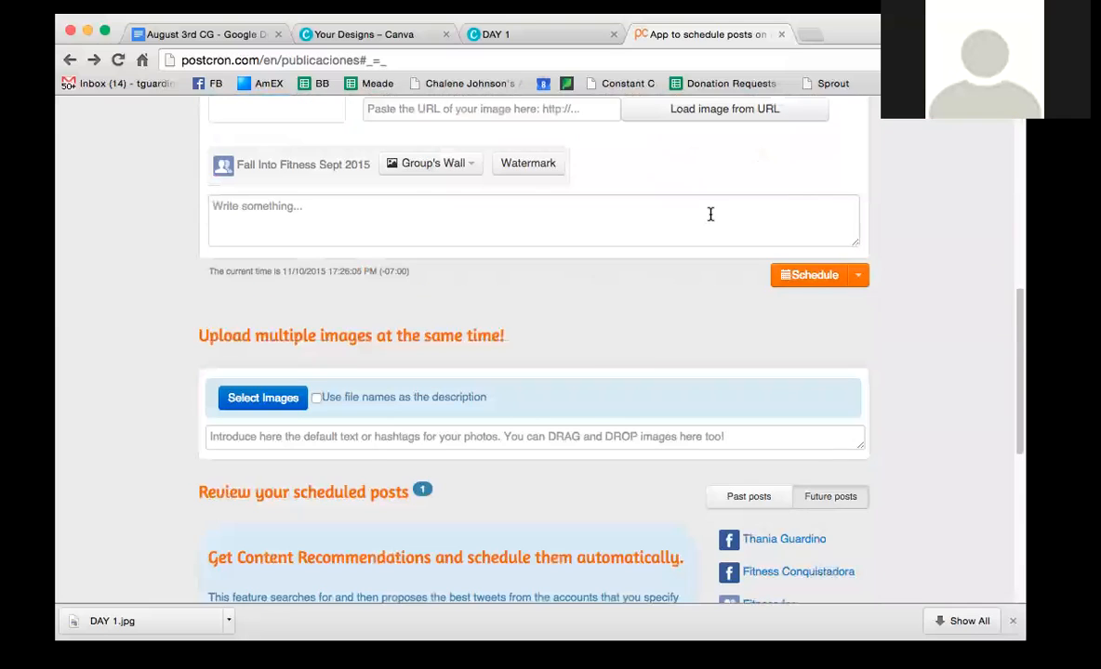
{"action": "scroll", "coordinate": [710, 215], "scroll_direction": "down", "scroll_amount": 2}
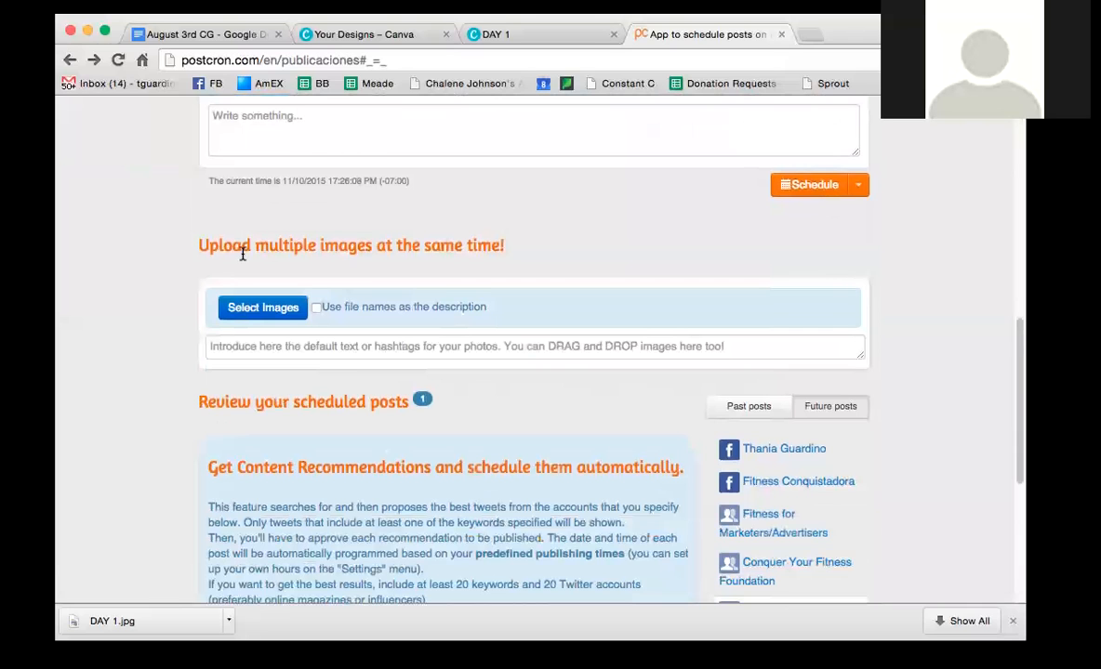
{"action": "scroll", "coordinate": [242, 253], "scroll_direction": "down", "scroll_amount": 8}
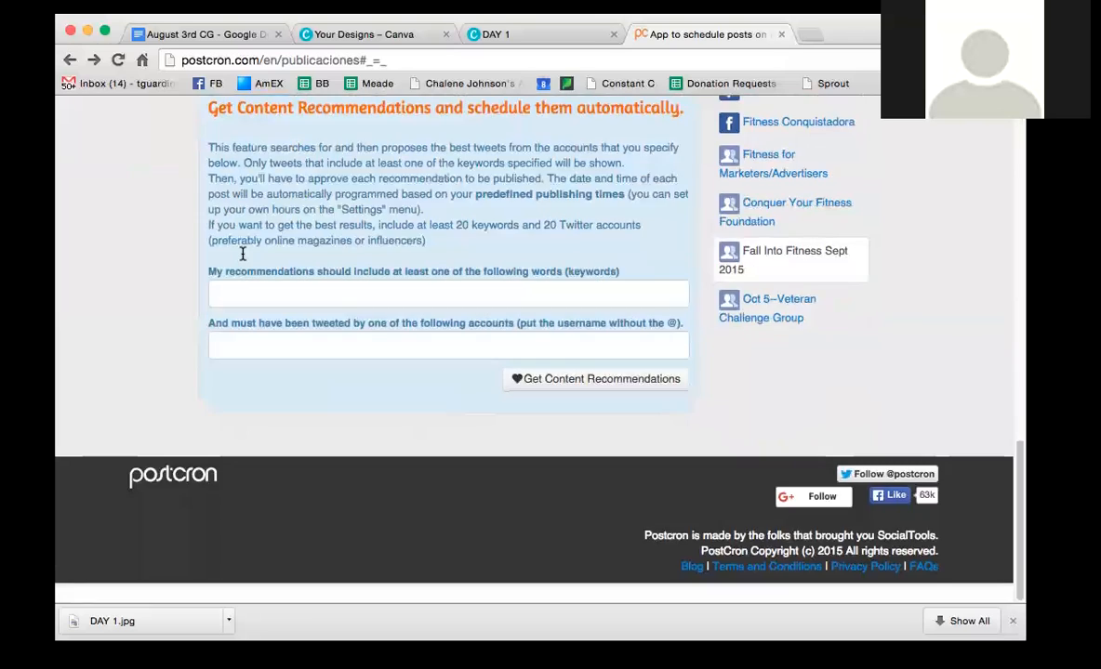
{"action": "scroll", "coordinate": [241, 256], "scroll_direction": "up", "scroll_amount": 10}
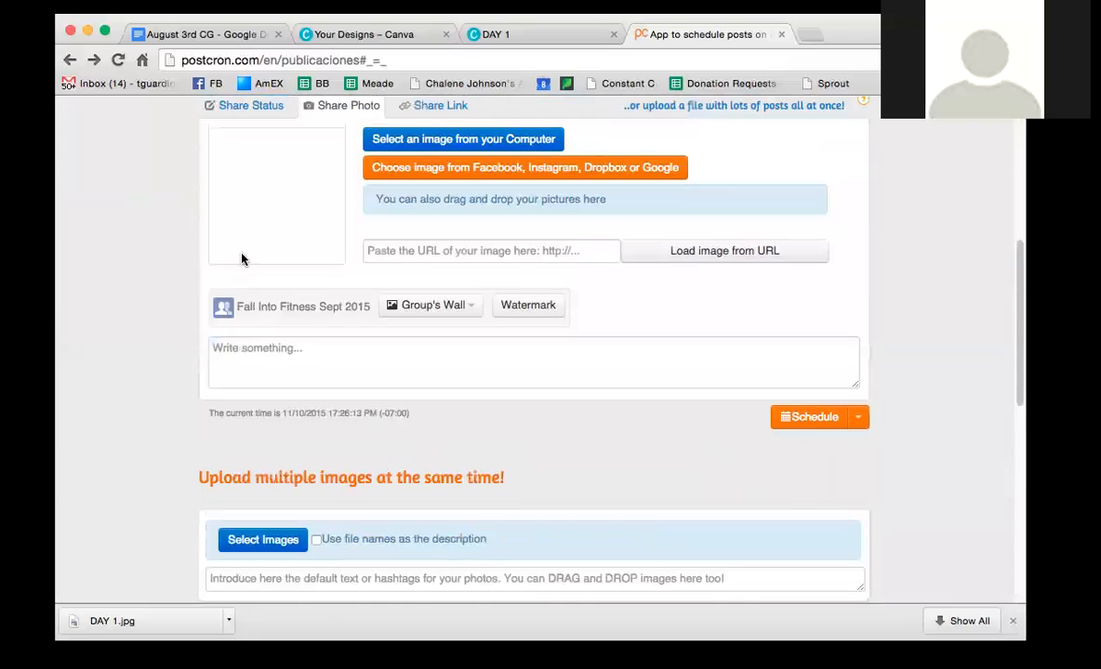
{"action": "scroll", "coordinate": [242, 259], "scroll_direction": "up", "scroll_amount": 4}
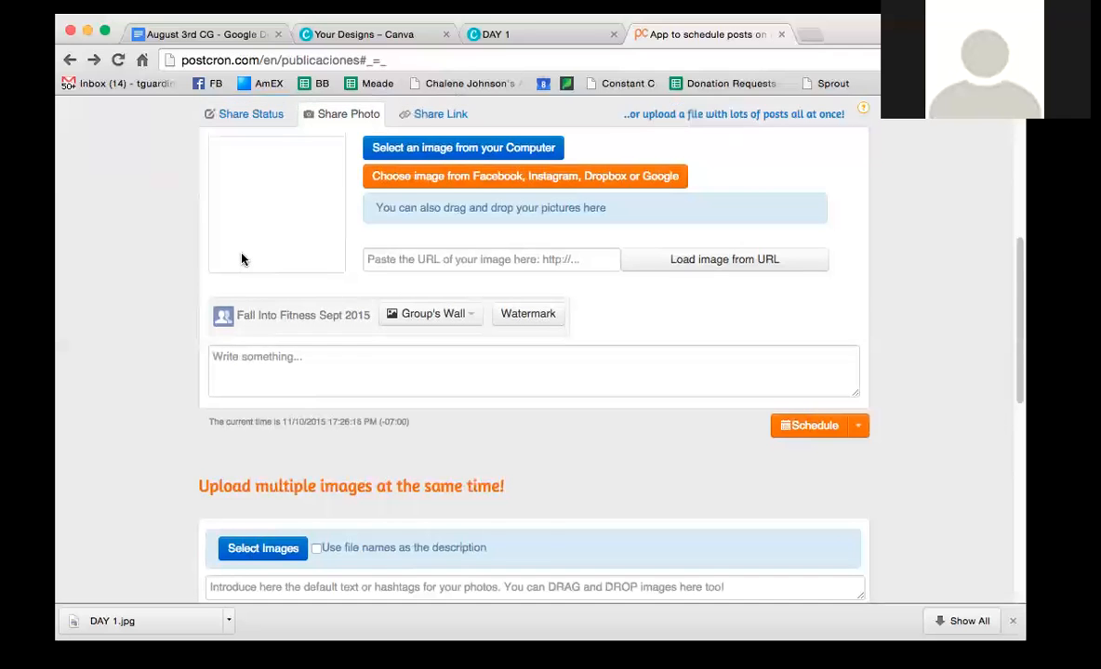
{"action": "left_click", "coordinate": [196, 34]}
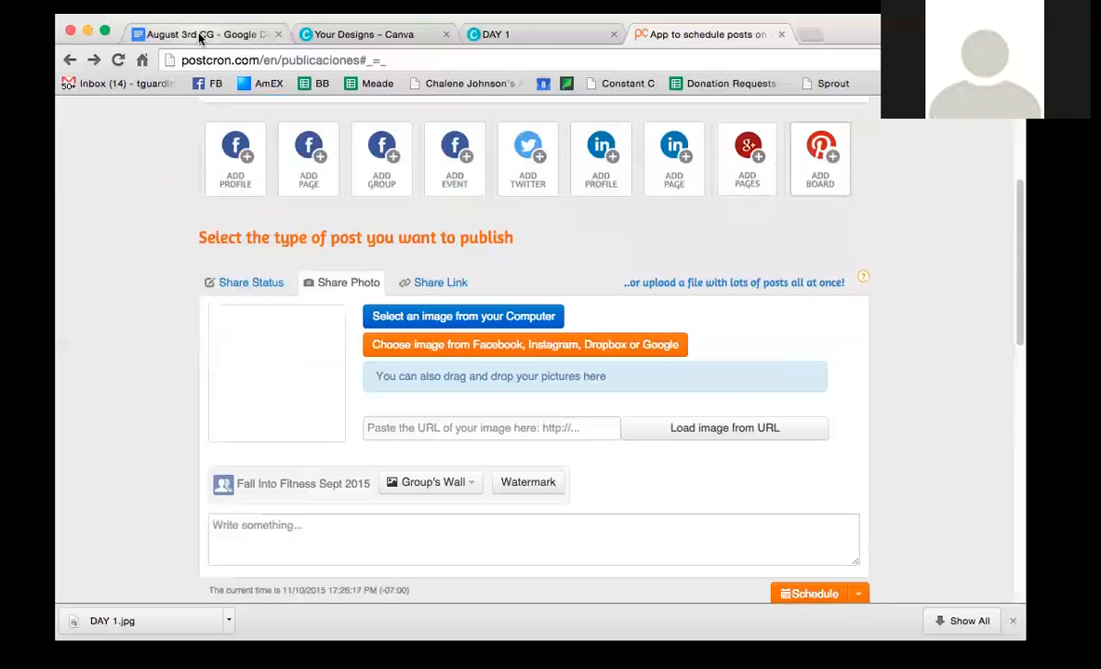
{"action": "left_click", "coordinate": [720, 35]}
- View the instructions for uploading multiple posts from a single file and close them without selecting a file
{"action": "scroll", "coordinate": [886, 523], "scroll_direction": "up", "scroll_amount": 5}
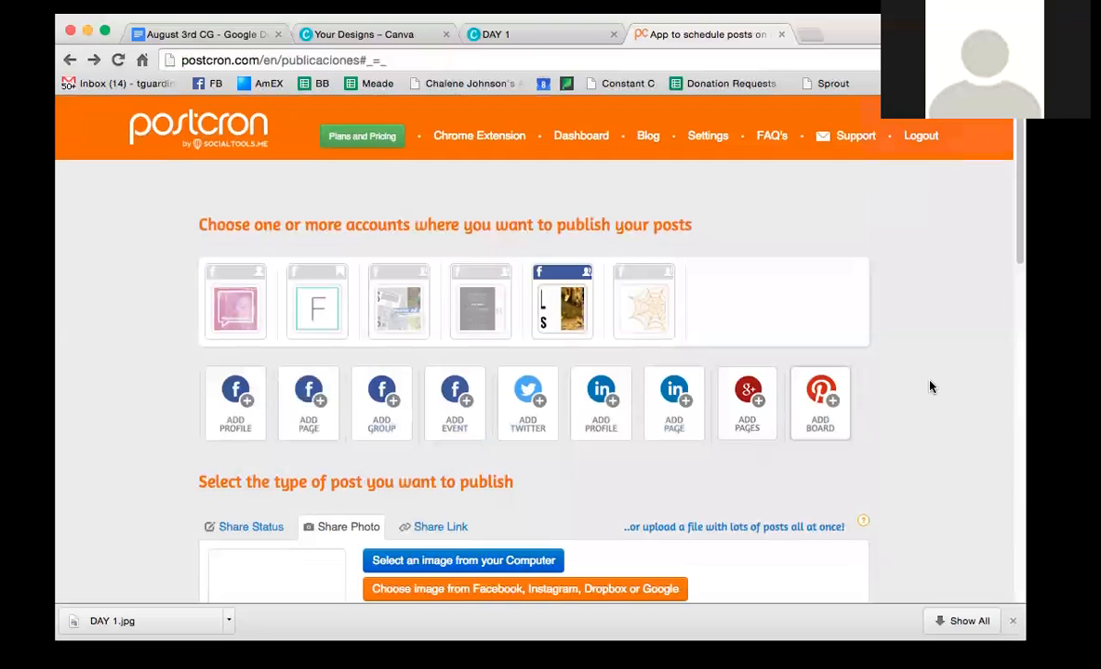
{"action": "left_click", "coordinate": [779, 528]}
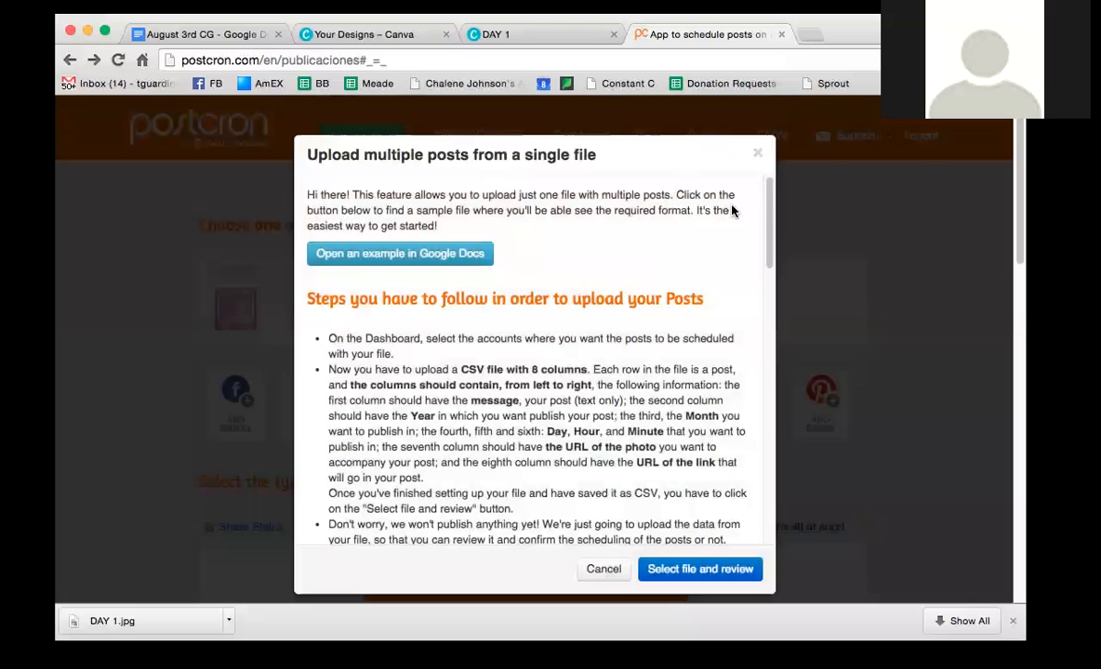
{"action": "left_click", "coordinate": [757, 153]}
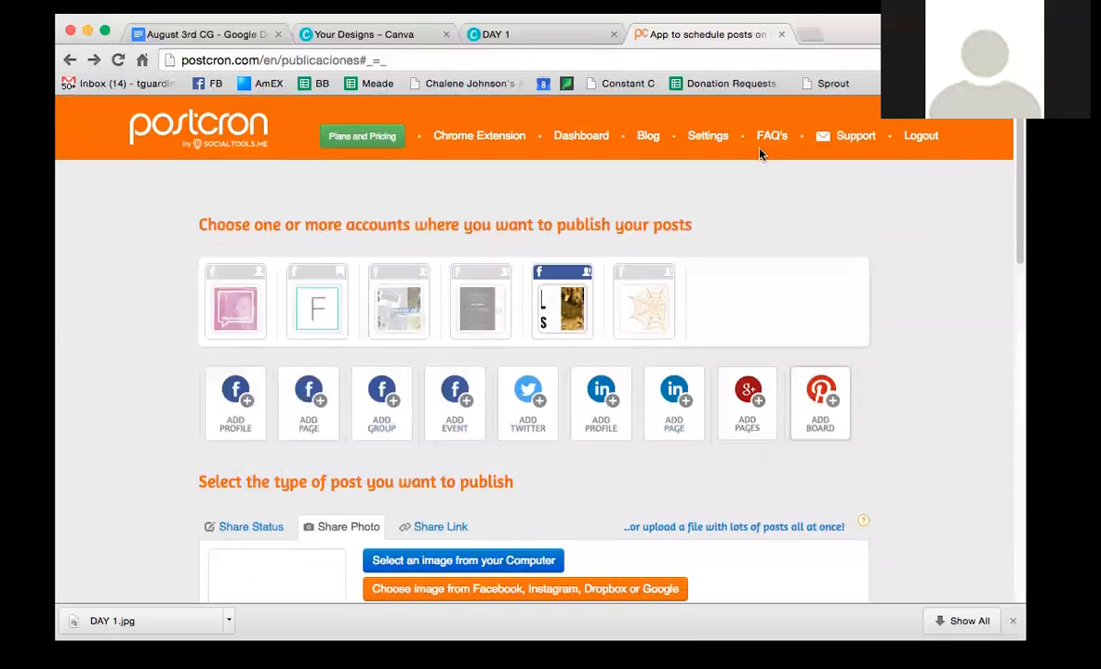